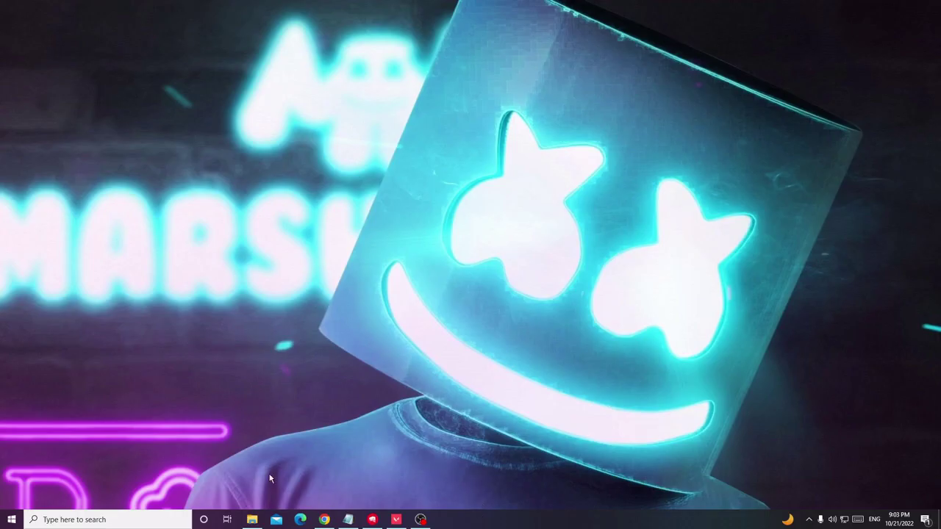
- Open Task Manager's process details and end the whole process tree of RiotClientServices.exe
{"action": "right_click", "coordinate": [12, 519]}
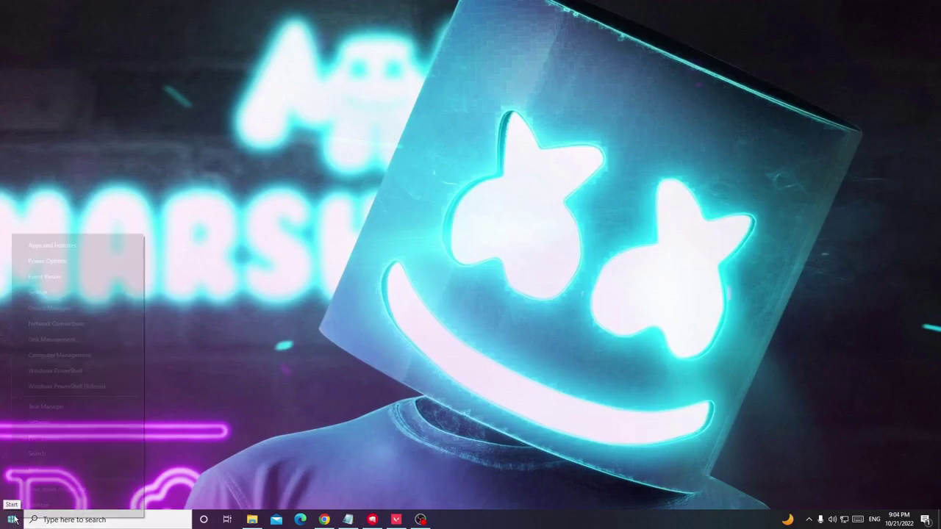
{"action": "left_click", "coordinate": [65, 403]}
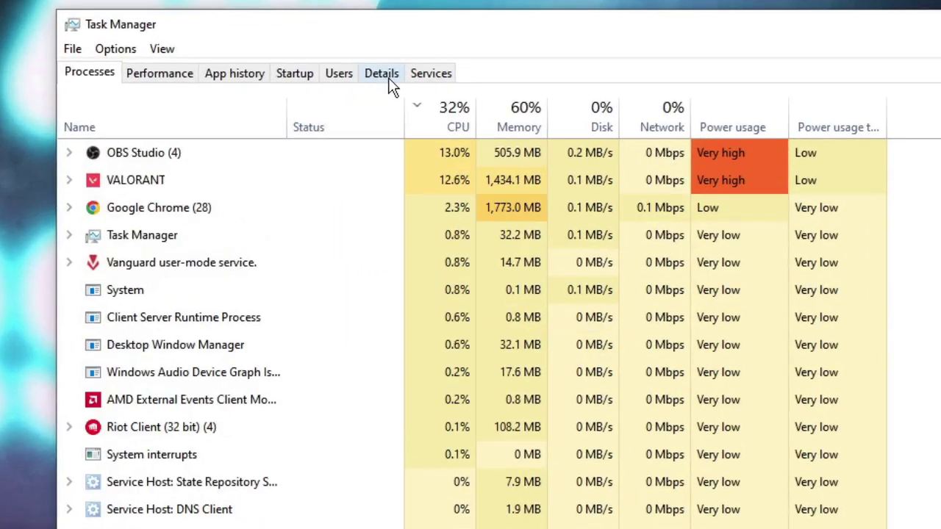
{"action": "left_click", "coordinate": [426, 221]}
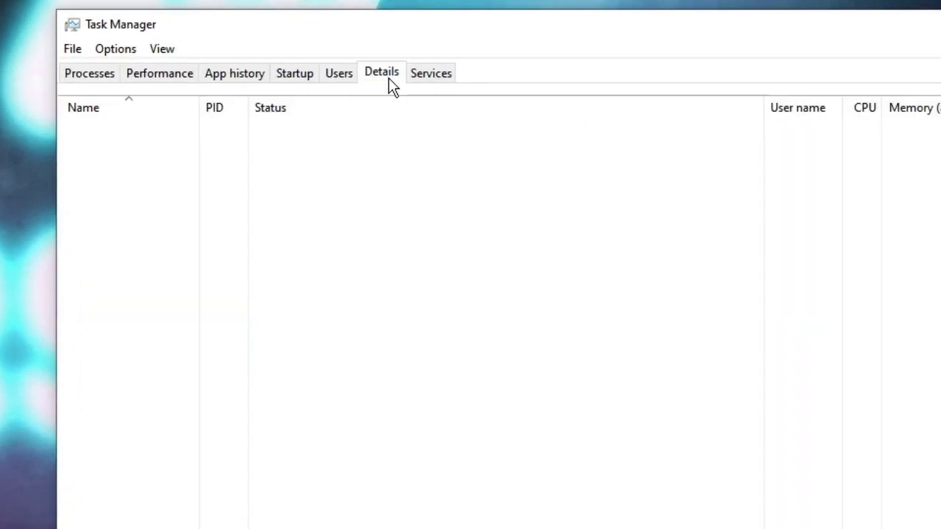
{"action": "scroll", "coordinate": [258, 220], "scroll_direction": "down", "scroll_amount": 6}
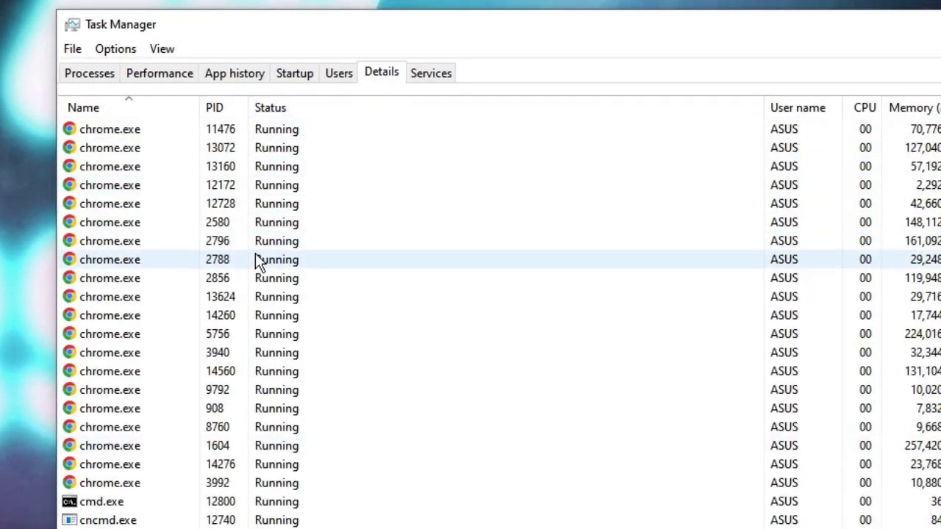
{"action": "scroll", "coordinate": [258, 262], "scroll_direction": "down", "scroll_amount": 8}
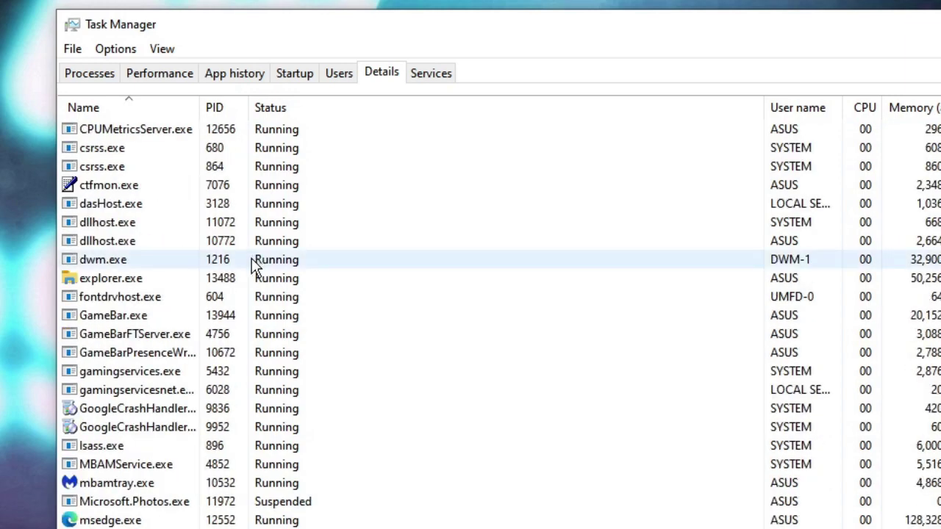
{"action": "scroll", "coordinate": [254, 264], "scroll_direction": "down", "scroll_amount": 12}
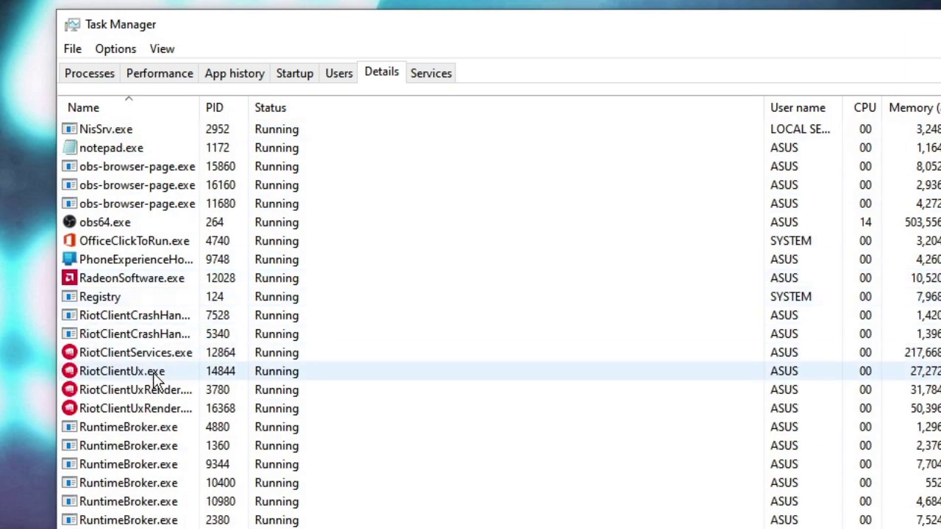
{"action": "left_click", "coordinate": [161, 358]}
{"action": "right_click", "coordinate": [161, 357]}
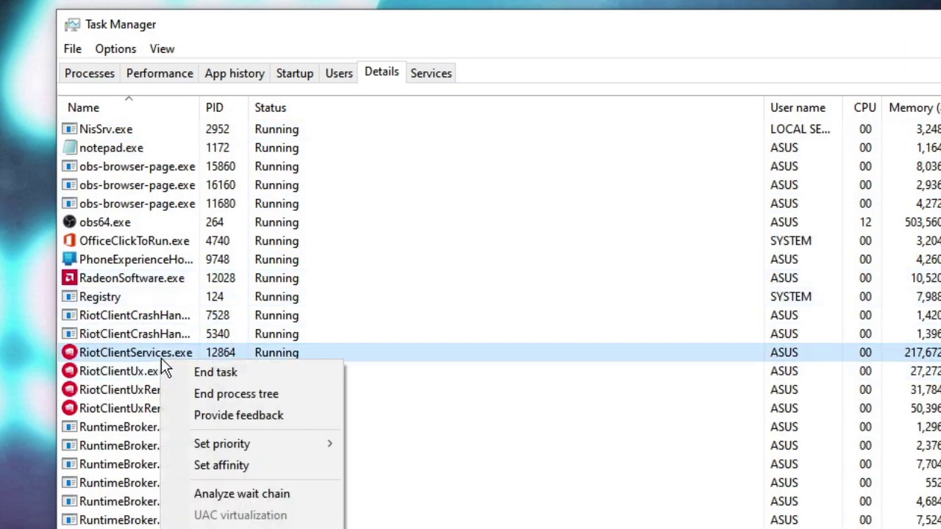
{"action": "left_click", "coordinate": [248, 394]}
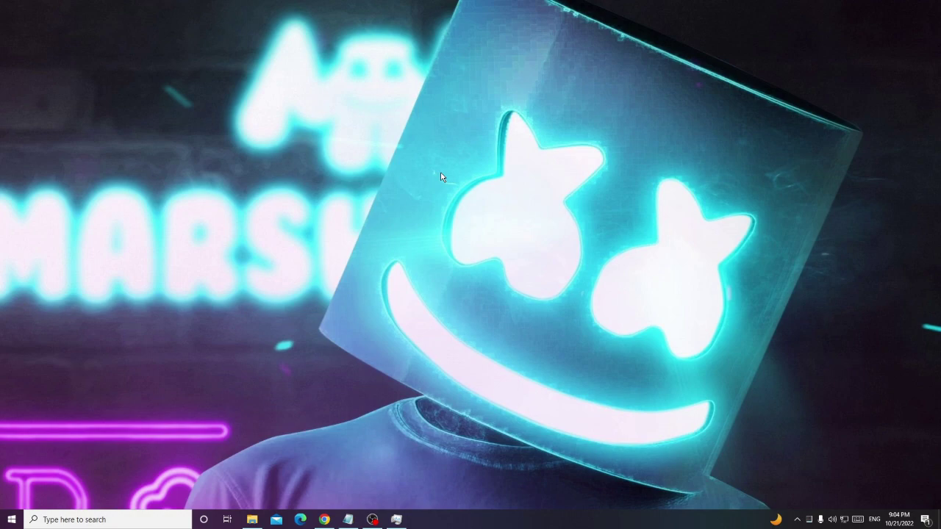
- Search Windows for "defender", open Windows Defender Firewall and bring up its advanced settings
{"action": "left_click", "coordinate": [125, 519]}
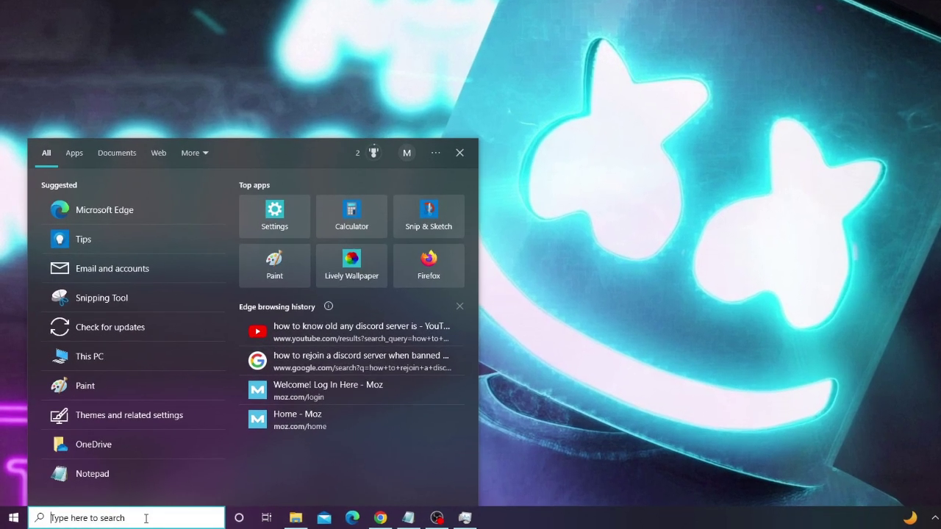
{"action": "type", "text": "defender"}
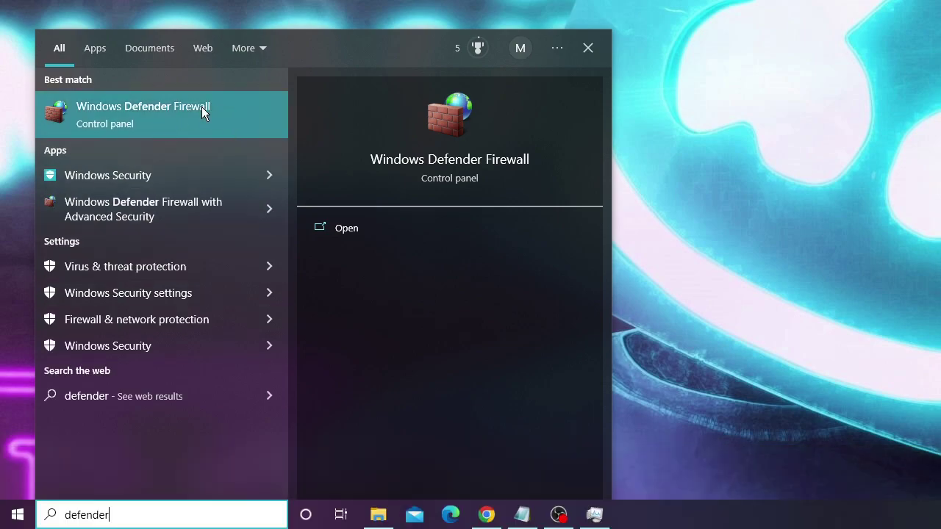
{"action": "left_click", "coordinate": [202, 107]}
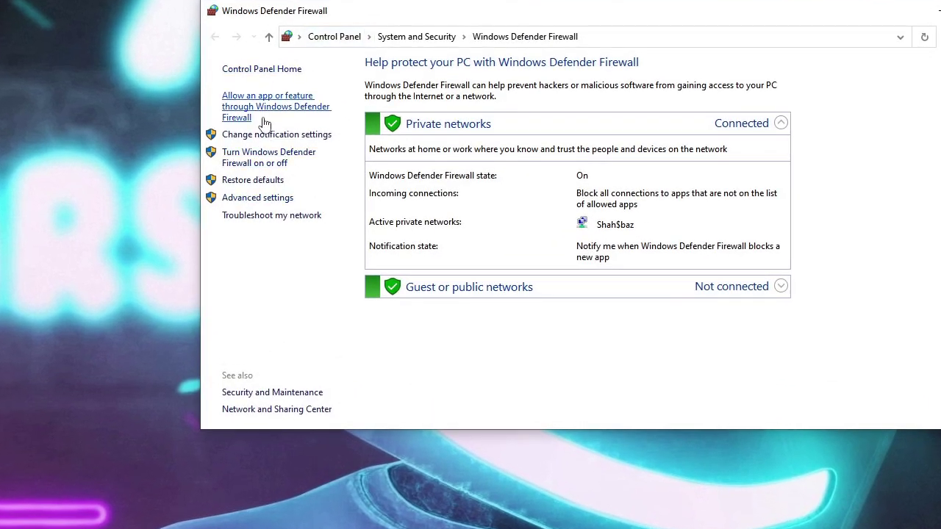
{"action": "left_click", "coordinate": [270, 206]}
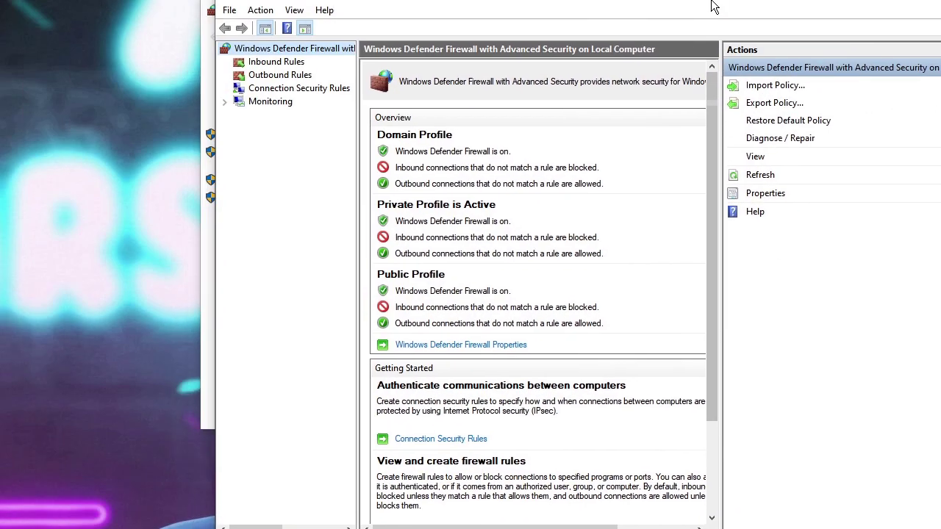
- Start a new inbound firewall rule with Port as the rule type and proceed to the protocol and ports settings
{"action": "left_click", "coordinate": [278, 64]}
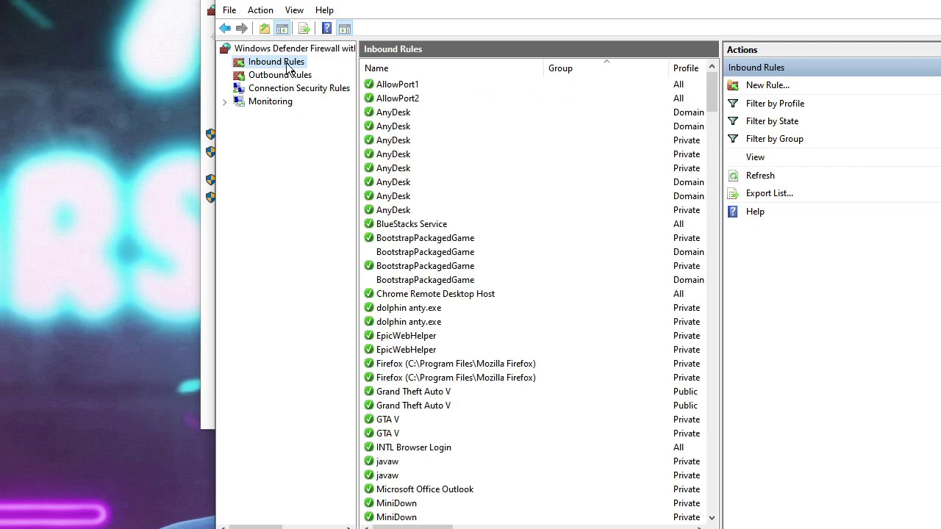
{"action": "left_click", "coordinate": [764, 87]}
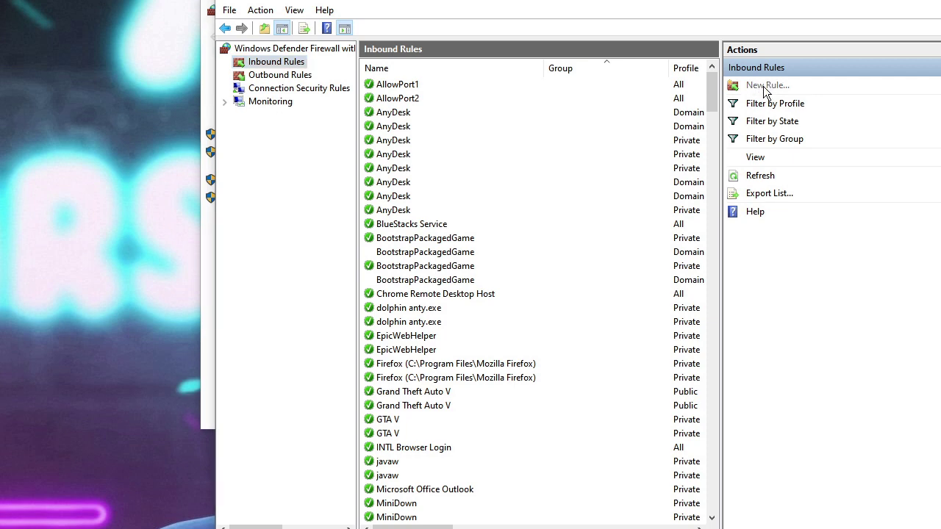
{"action": "left_click_drag", "start_coordinate": [220, 0], "coordinate": [588, 56]}
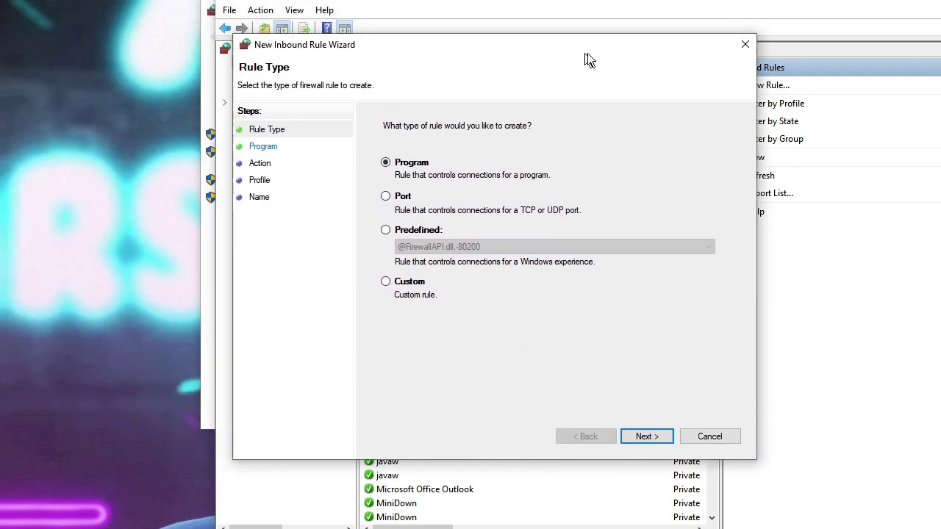
{"action": "left_click", "coordinate": [398, 198]}
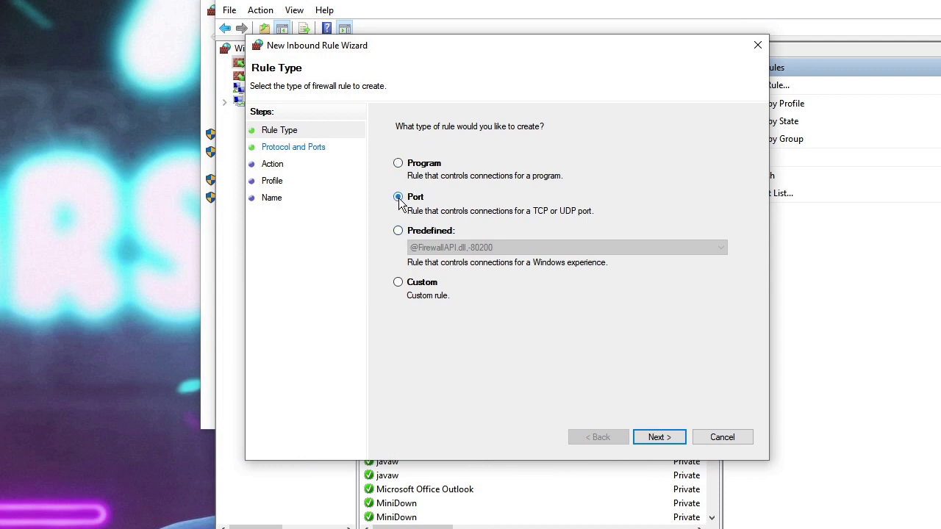
{"action": "left_click", "coordinate": [652, 437]}
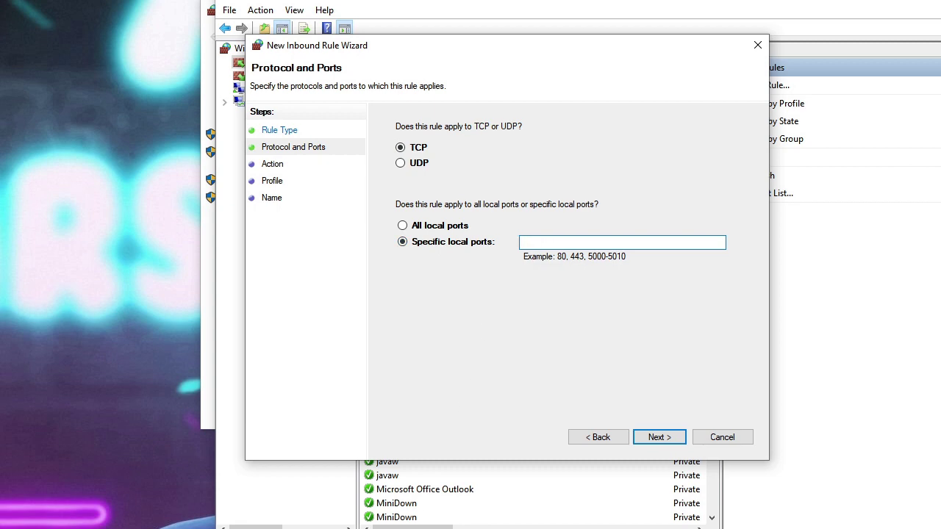
- Copy the TCP ports 2099,5222-5223,8088,8393-8400 from the text notes into the TCP rule's specific local ports and proceed
{"action": "key", "text": "alt+Tab"}
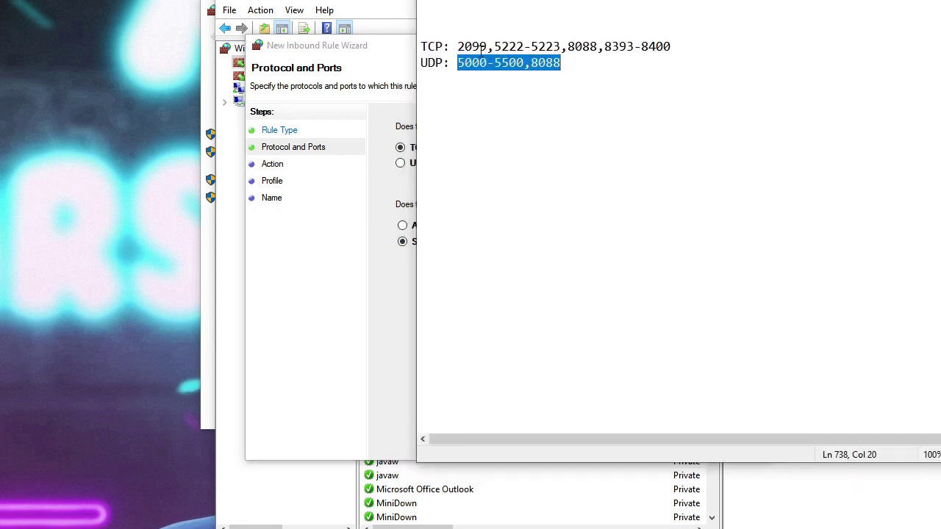
{"action": "left_click", "coordinate": [460, 46]}
{"action": "left_click_drag", "start_coordinate": [460, 49], "coordinate": [670, 48]}
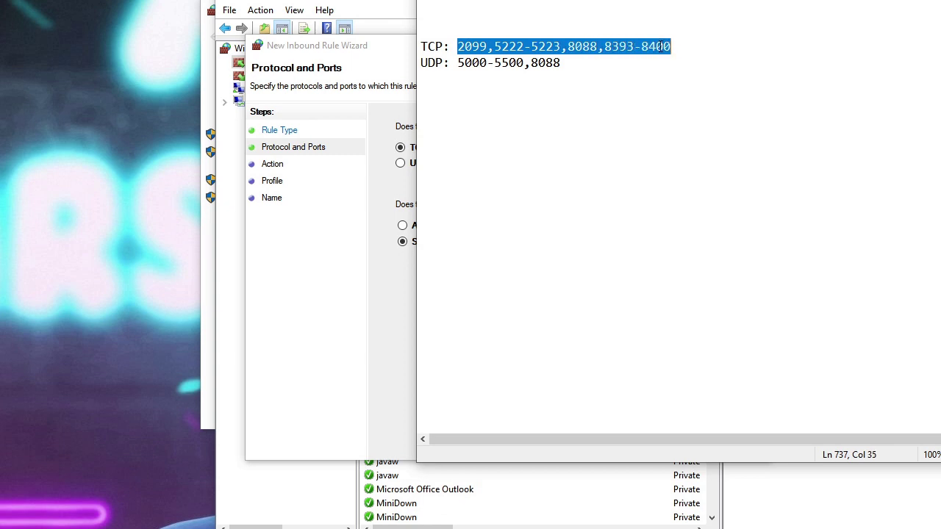
{"action": "right_click", "coordinate": [661, 47]}
{"action": "left_click", "coordinate": [692, 93]}
{"action": "left_click", "coordinate": [388, 299]}
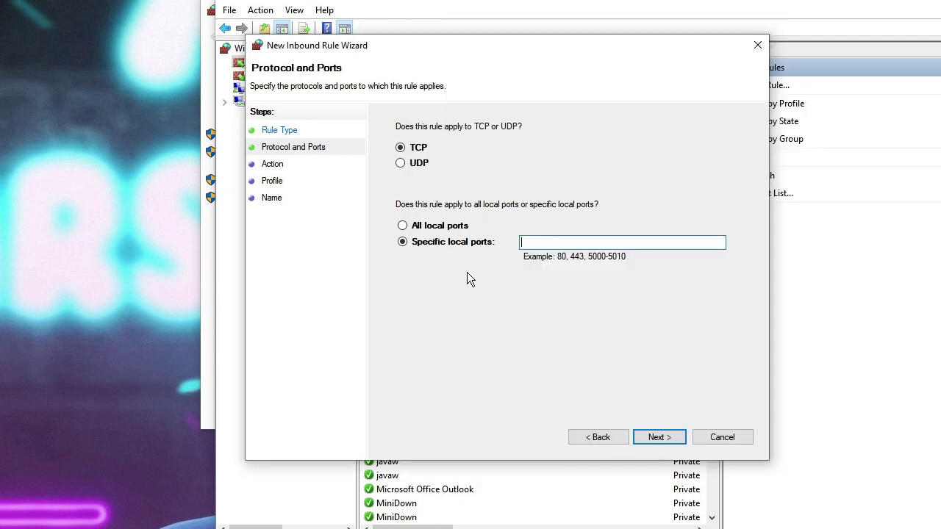
{"action": "right_click", "coordinate": [550, 242]}
{"action": "left_click", "coordinate": [590, 305]}
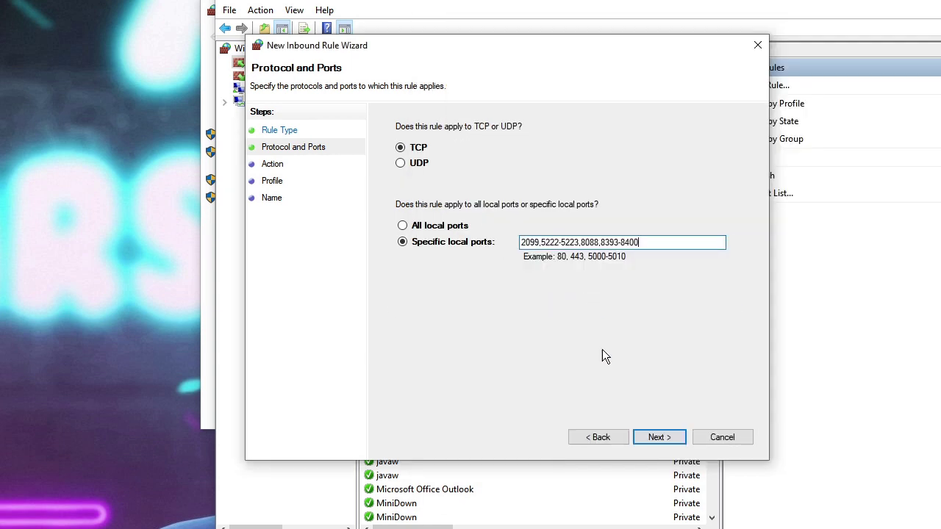
{"action": "left_click", "coordinate": [648, 437]}
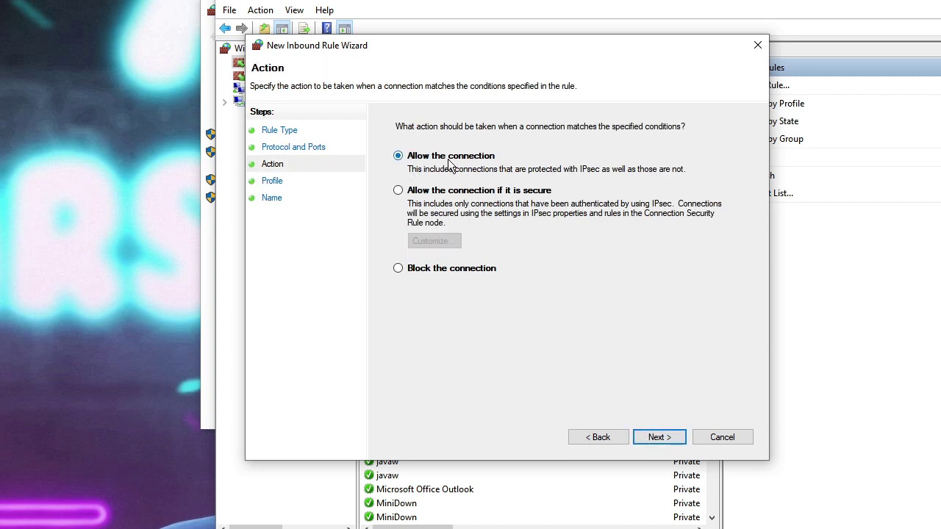
- Allow the connection on the Domain, Private and Public profiles, name the rule "Valorant Rule UDP" and finish creating it
{"action": "left_click", "coordinate": [656, 441]}
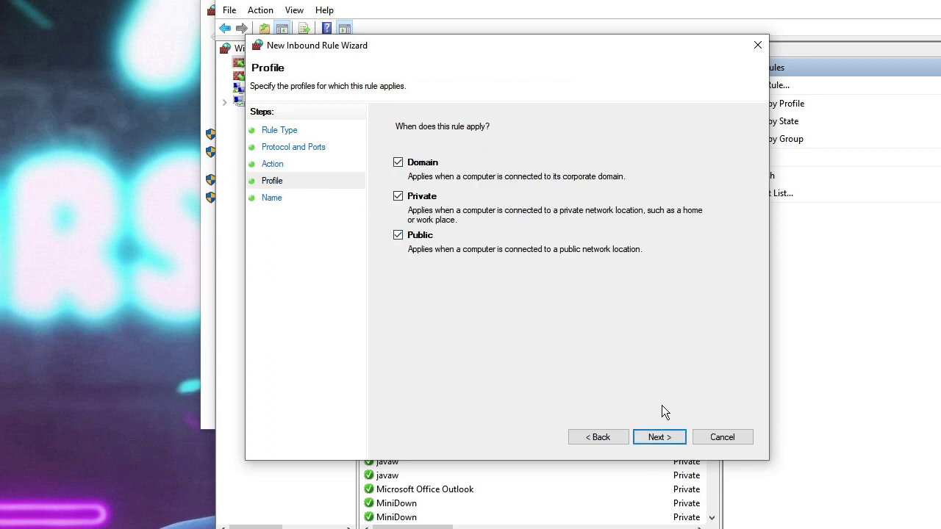
{"action": "left_click", "coordinate": [659, 440]}
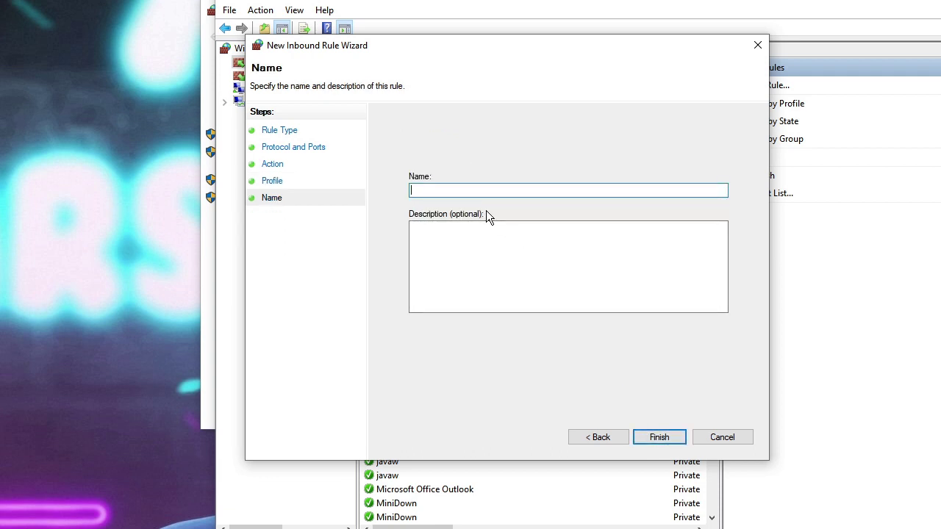
{"action": "type", "text": "Vas"}
{"action": "type", "text": "oran"}
{"action": "type", "text": "t Rule UDP"}
{"action": "left_click", "coordinate": [658, 437]}
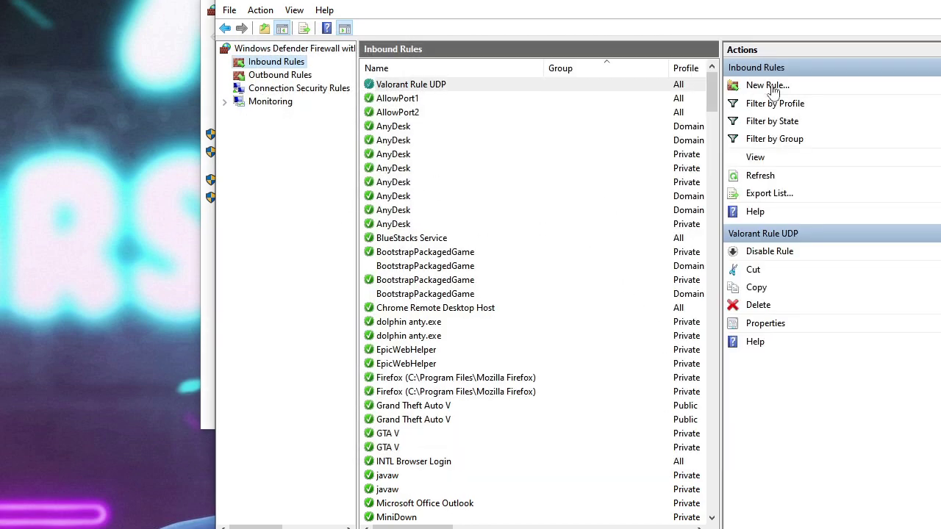
- Create a second inbound rule, choosing Port as its type, and proceed to its protocol and ports settings
{"action": "left_click", "coordinate": [767, 86]}
{"action": "left_click_drag", "start_coordinate": [231, 16], "coordinate": [522, 29]}
{"action": "left_click", "coordinate": [328, 158]}
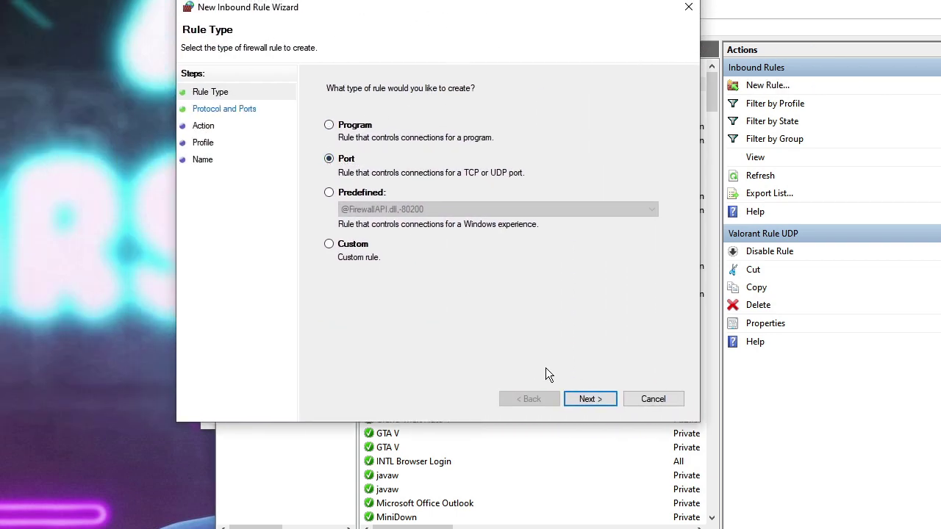
{"action": "left_click", "coordinate": [577, 396]}
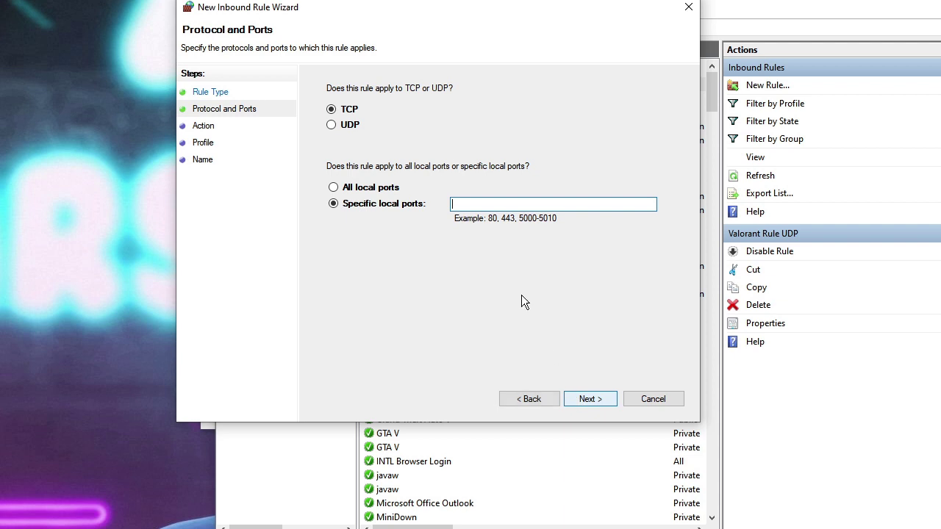
- Set the second rule to UDP and copy 5000-5500,8088 from the text notes into its specific local ports
{"action": "left_click", "coordinate": [331, 126]}
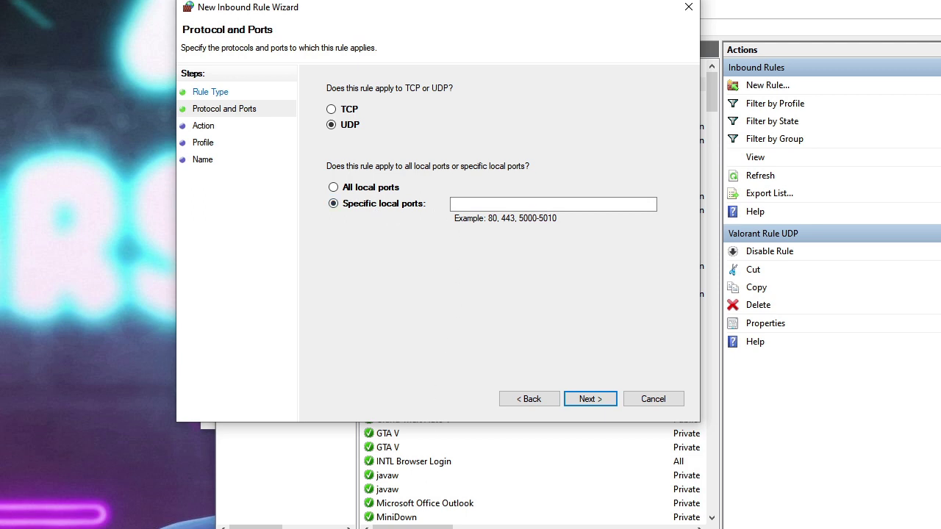
{"action": "key", "text": "alt+Tab"}
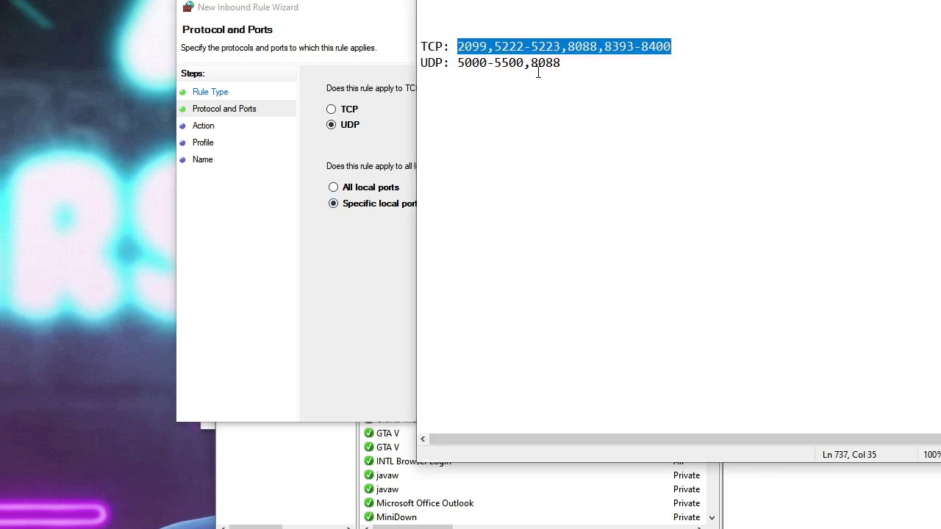
{"action": "left_click_drag", "start_coordinate": [457, 62], "coordinate": [574, 65]}
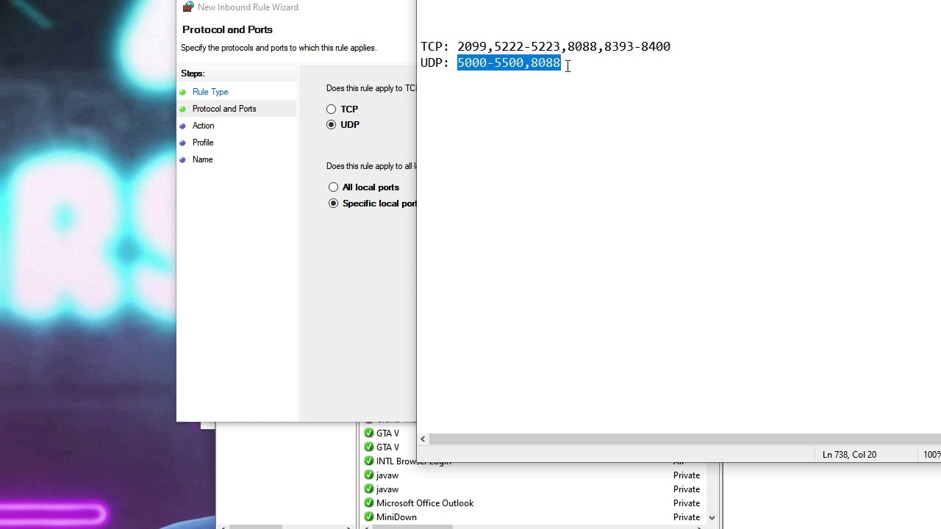
{"action": "key", "text": "alt+Tab"}
{"action": "left_click", "coordinate": [492, 204]}
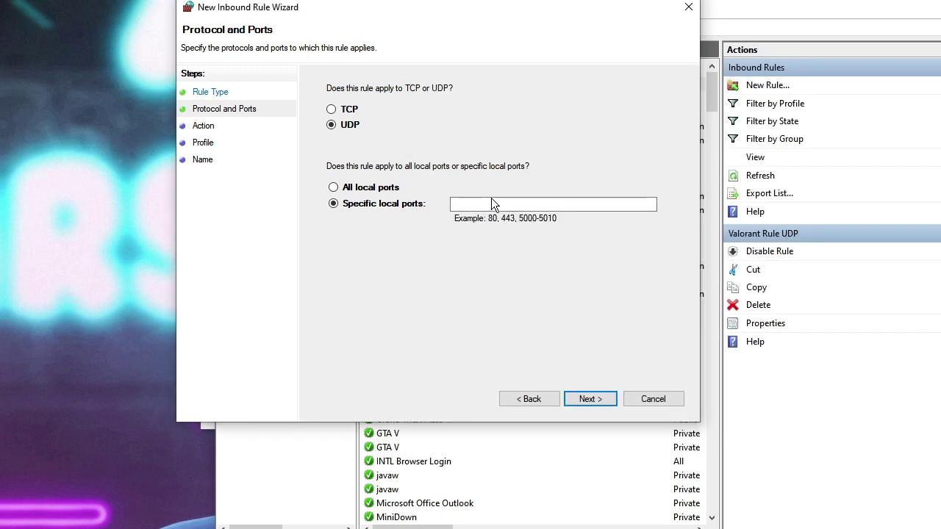
{"action": "key", "text": "ctrl+v"}
{"action": "left_click", "coordinate": [588, 399]}
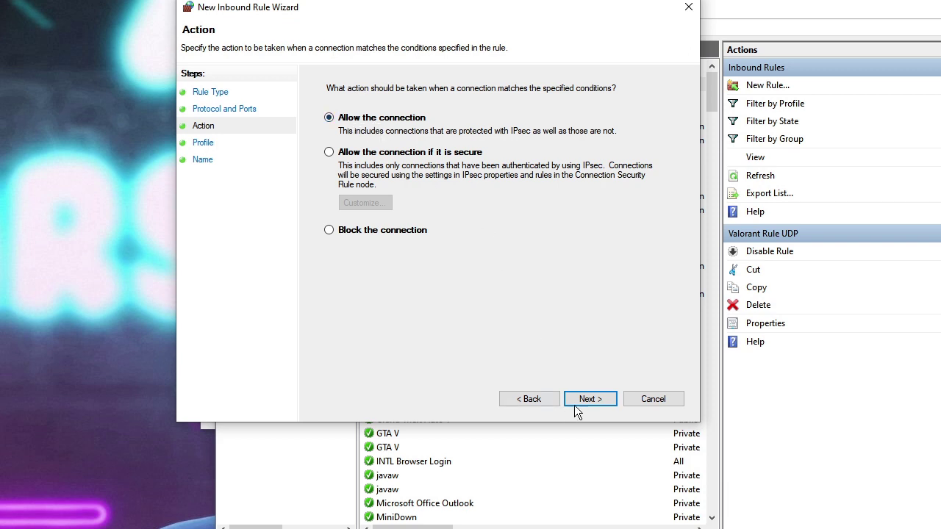
- Allow the connection on the Domain, Private and Public profiles, name the second rule "Valorant Inbound UDP" and finish creating it
{"action": "left_click", "coordinate": [588, 399]}
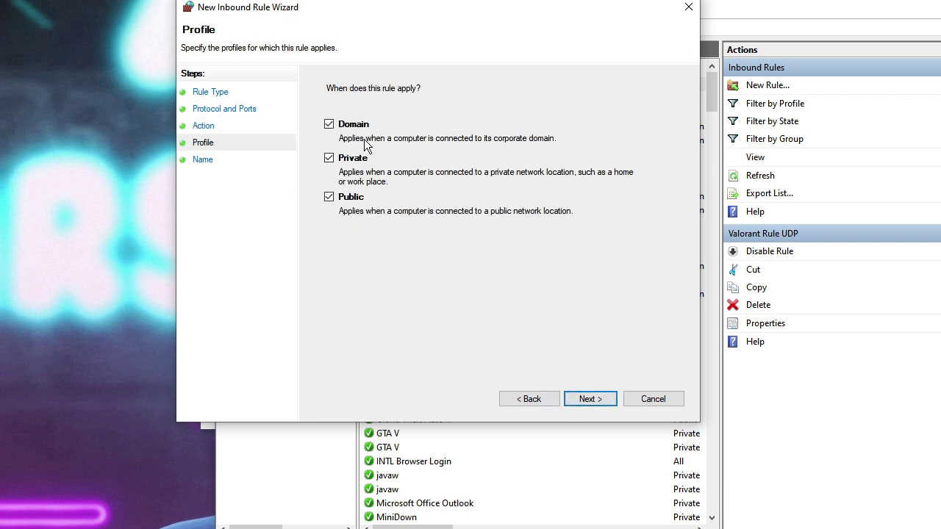
{"action": "left_click", "coordinate": [595, 399]}
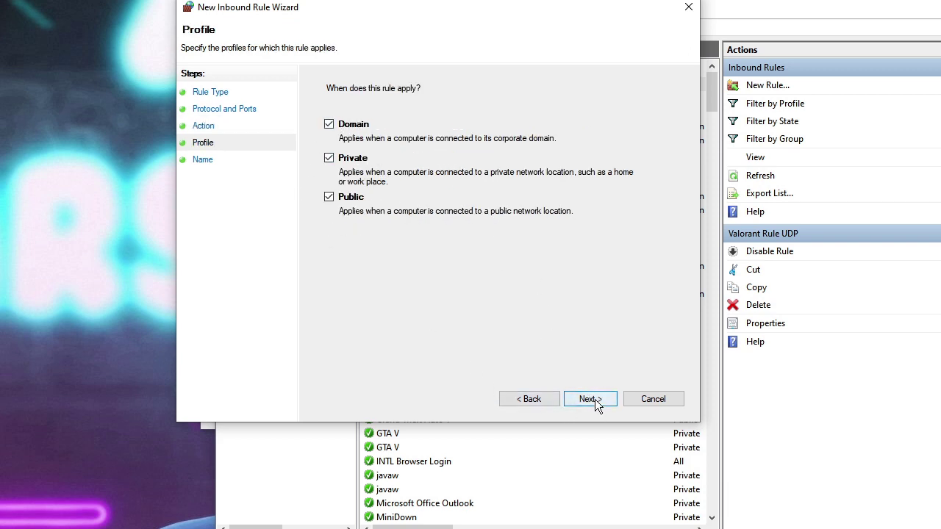
{"action": "type", "text": "Va"}
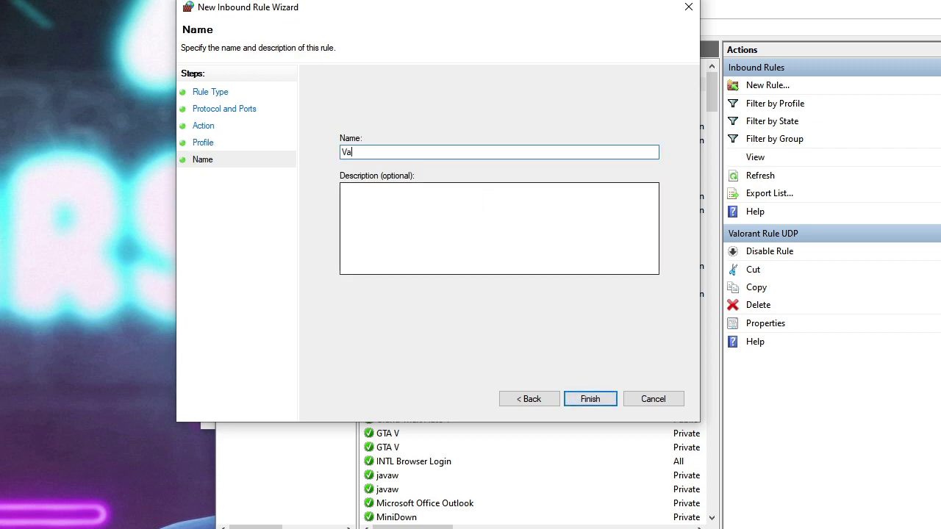
{"action": "type", "text": "lorant Inbound UDP"}
{"action": "left_click", "coordinate": [590, 399]}
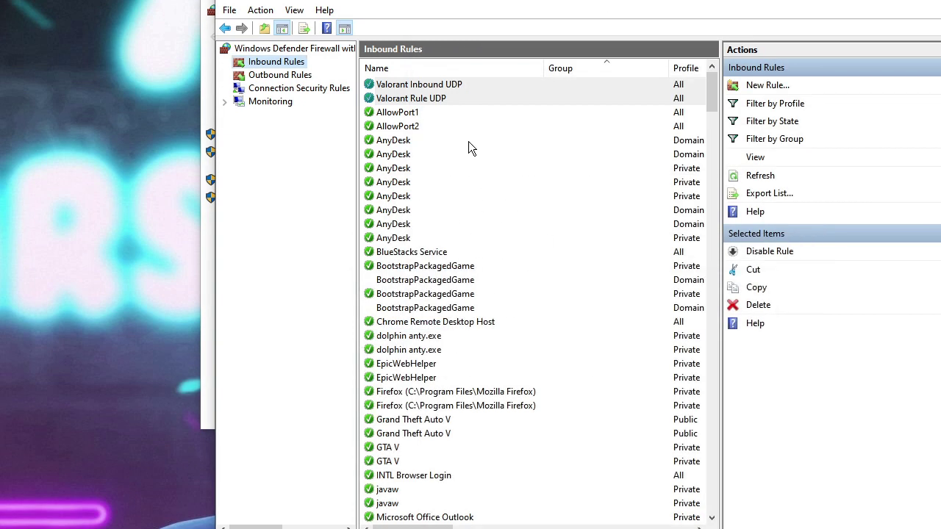
- Check the two Valorant entries in the inbound rules list and close both firewall windows
{"action": "left_click", "coordinate": [448, 99]}
{"action": "left_click", "coordinate": [414, 86]}
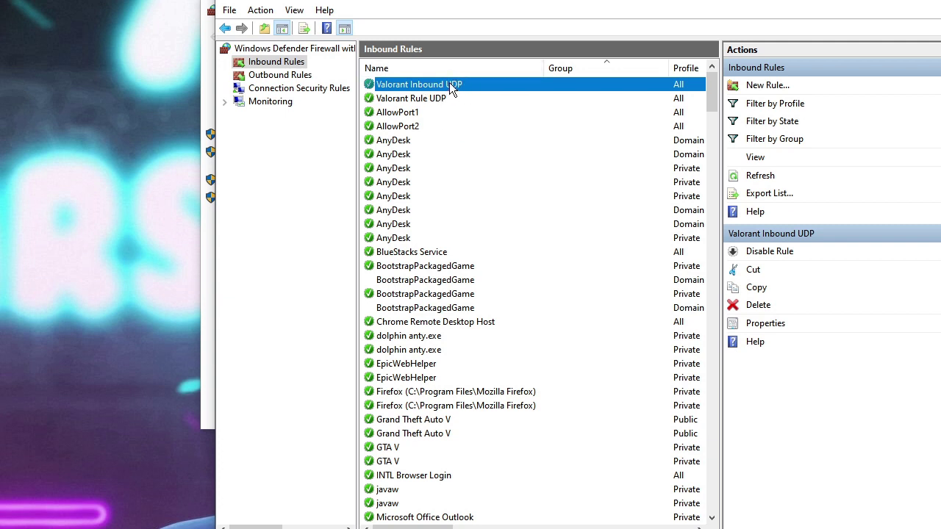
{"action": "right_click", "coordinate": [444, 97]}
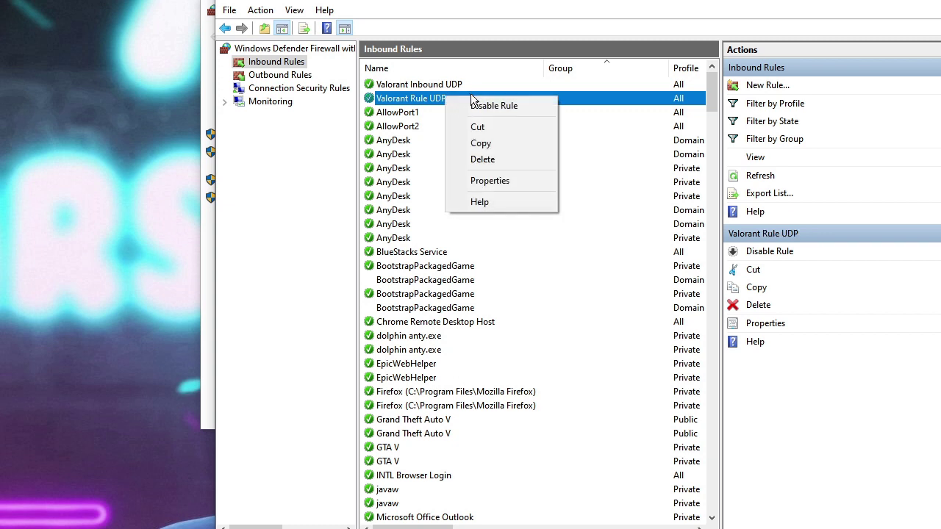
{"action": "left_click", "coordinate": [434, 111]}
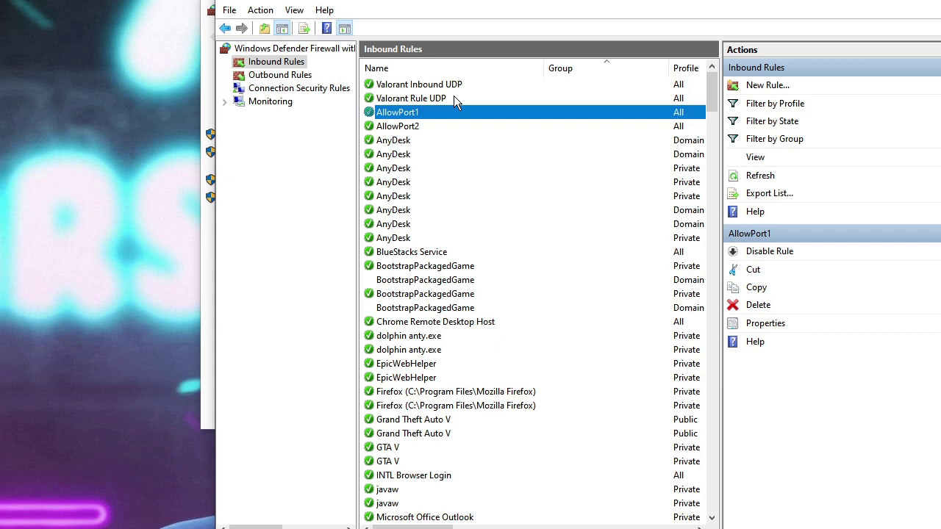
{"action": "left_click", "coordinate": [438, 99]}
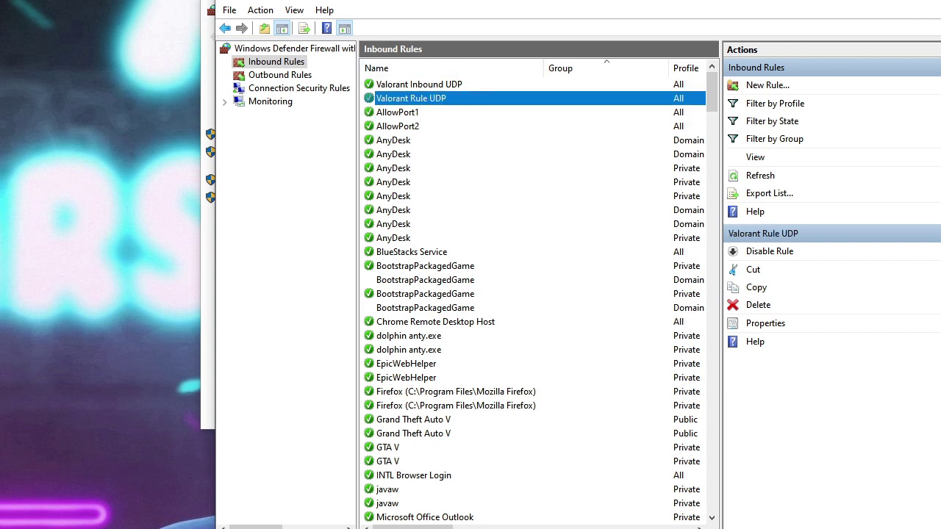
{"action": "key", "text": "alt+F4"}
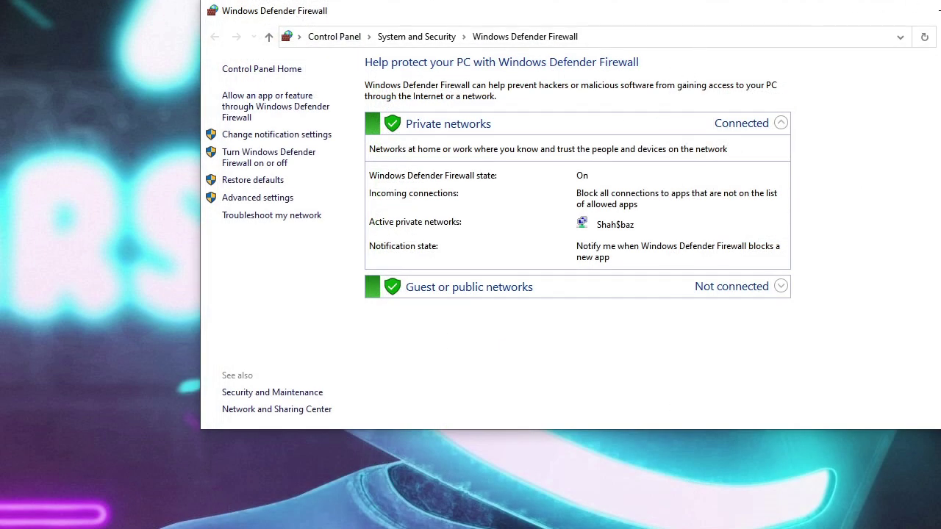
{"action": "key", "text": "alt+F4"}
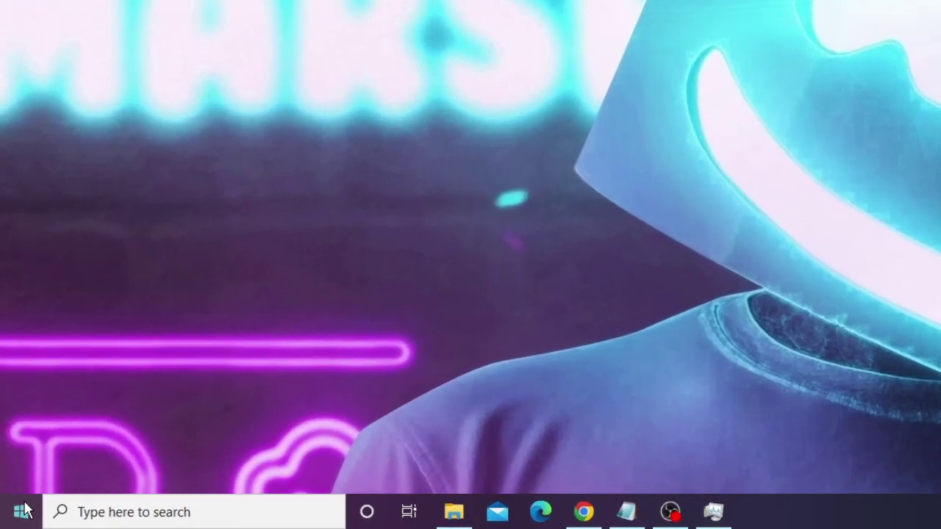
- Open Device Manager and expand the Network adapters category to show the installed adapters
{"action": "right_click", "coordinate": [12, 520]}
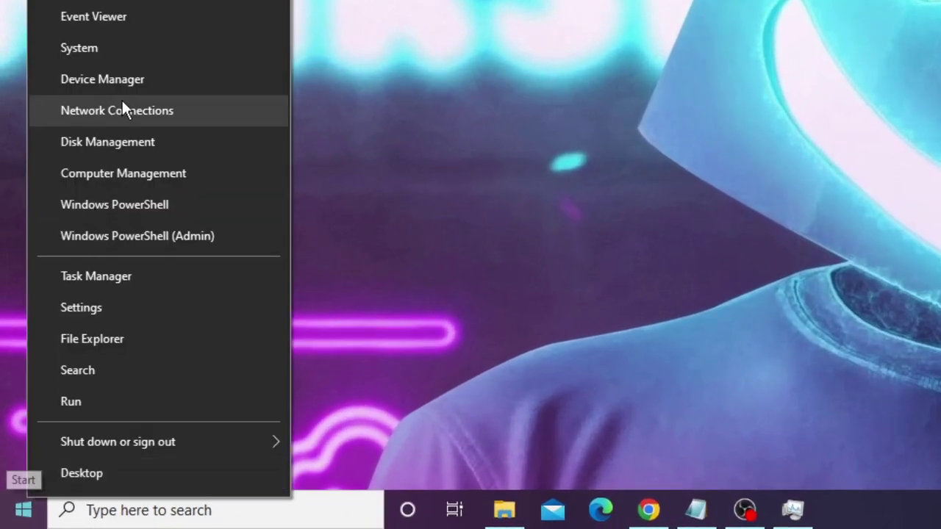
{"action": "left_click", "coordinate": [178, 79]}
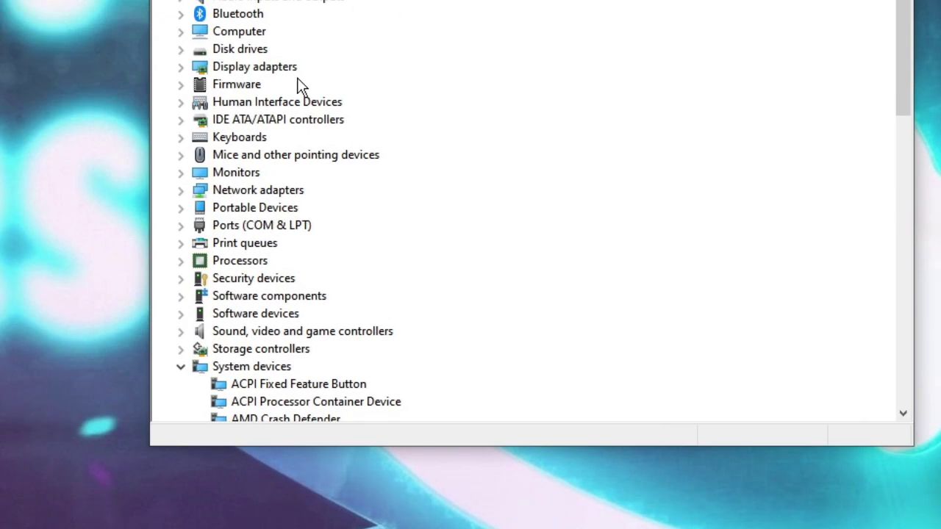
{"action": "left_click", "coordinate": [293, 102]}
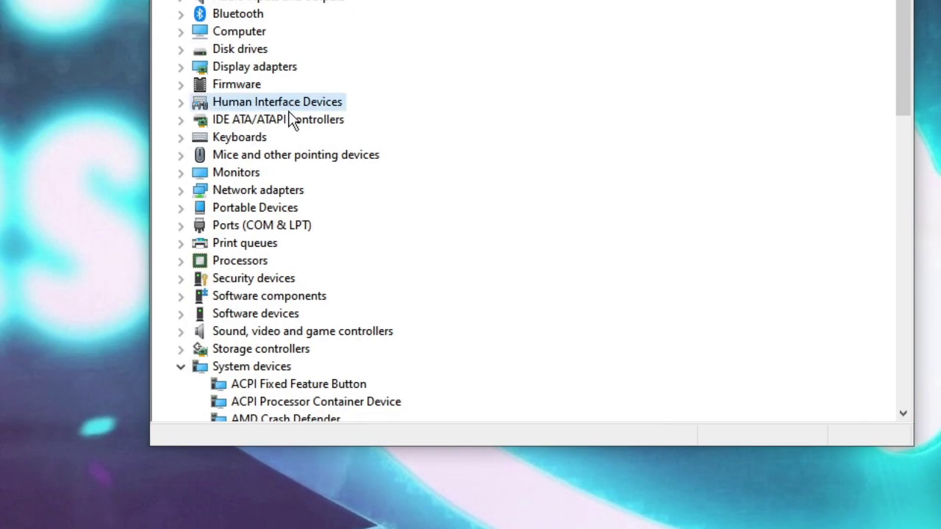
{"action": "double_click", "coordinate": [281, 191]}
{"action": "left_click", "coordinate": [290, 208]}
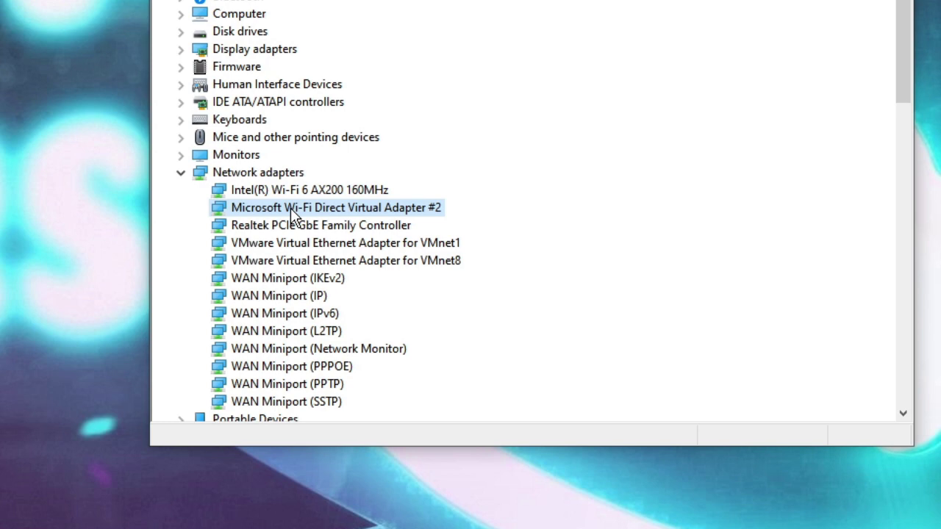
- Run an automatic driver update search for the Intel(R) Wi-Fi 6 AX200 160MHz adapter and close the update dialog
{"action": "left_click", "coordinate": [299, 191]}
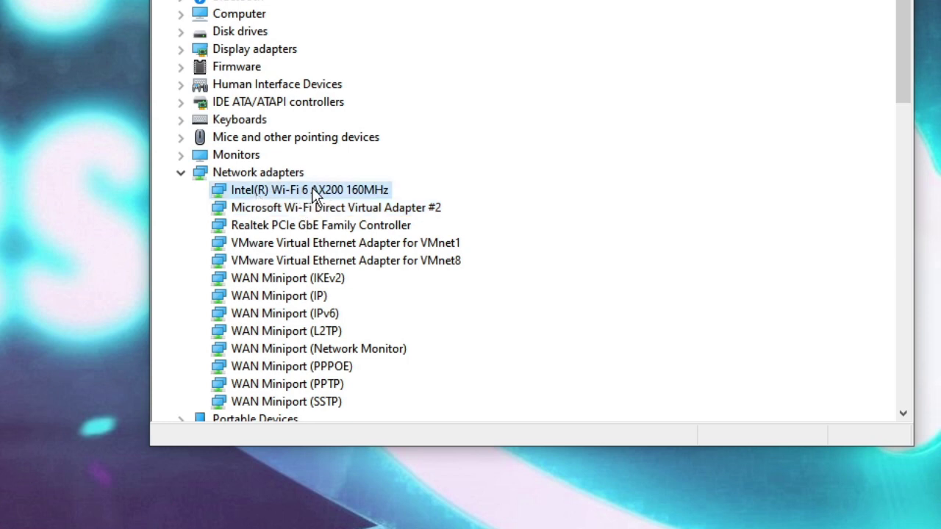
{"action": "right_click", "coordinate": [314, 191]}
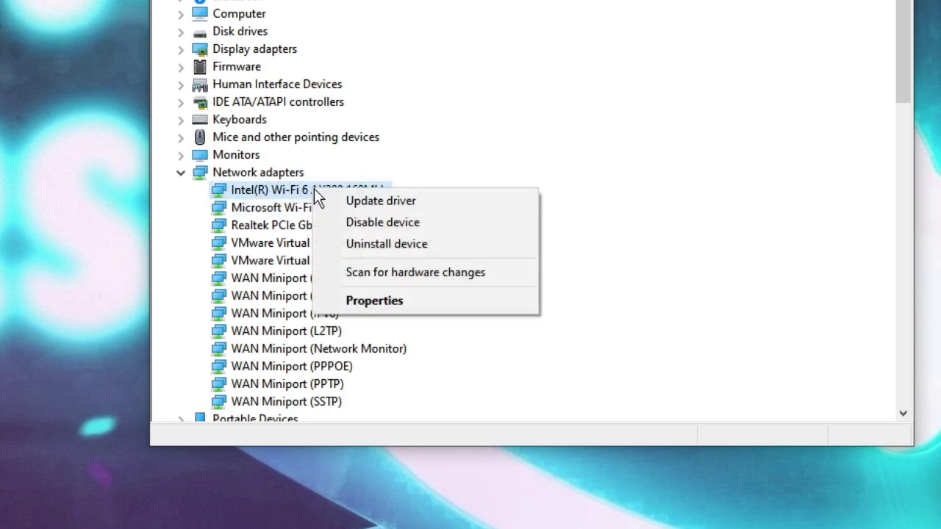
{"action": "left_click", "coordinate": [361, 201]}
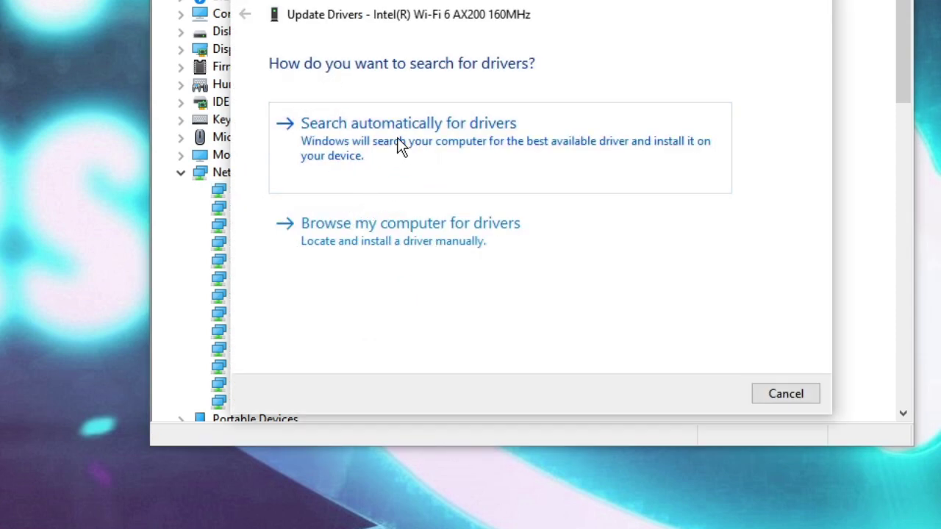
{"action": "left_click", "coordinate": [470, 138]}
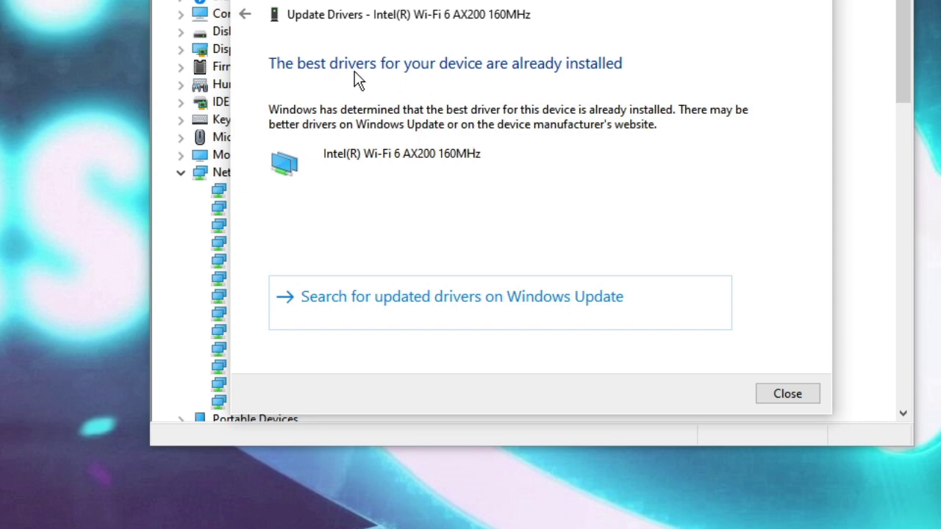
{"action": "left_click", "coordinate": [786, 395]}
- Run an automatic driver update search for the Realtek PCIe GbE Family Controller, and close the update dialog and Device Manager
{"action": "left_click", "coordinate": [383, 262]}
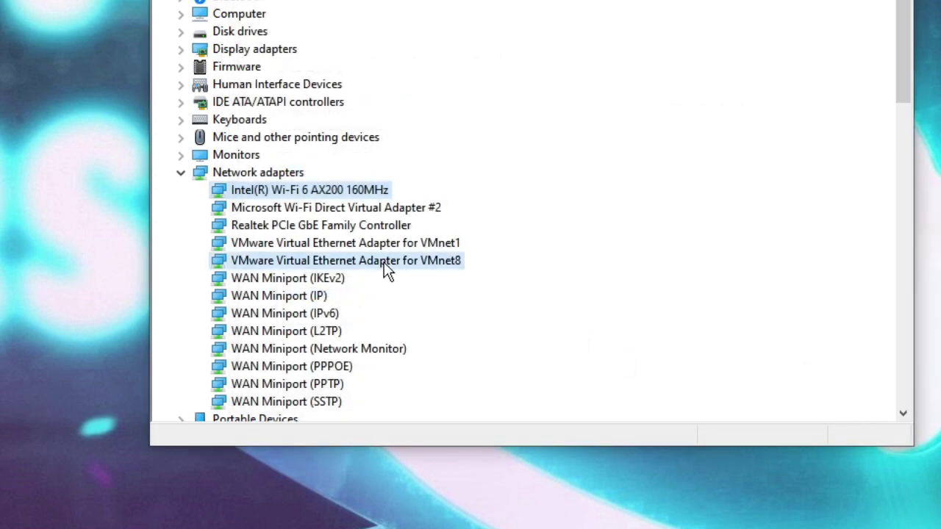
{"action": "left_click", "coordinate": [336, 228]}
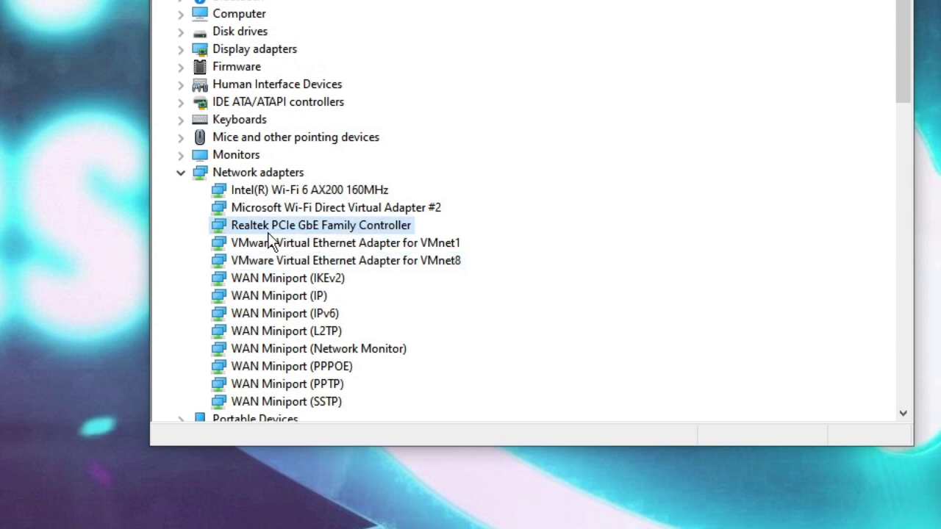
{"action": "right_click", "coordinate": [371, 234]}
{"action": "left_click", "coordinate": [406, 240]}
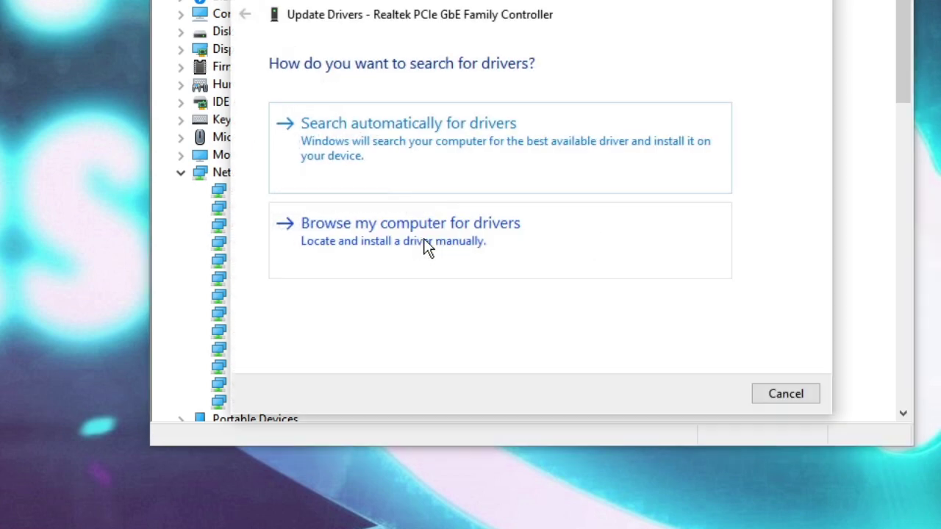
{"action": "left_click", "coordinate": [436, 147]}
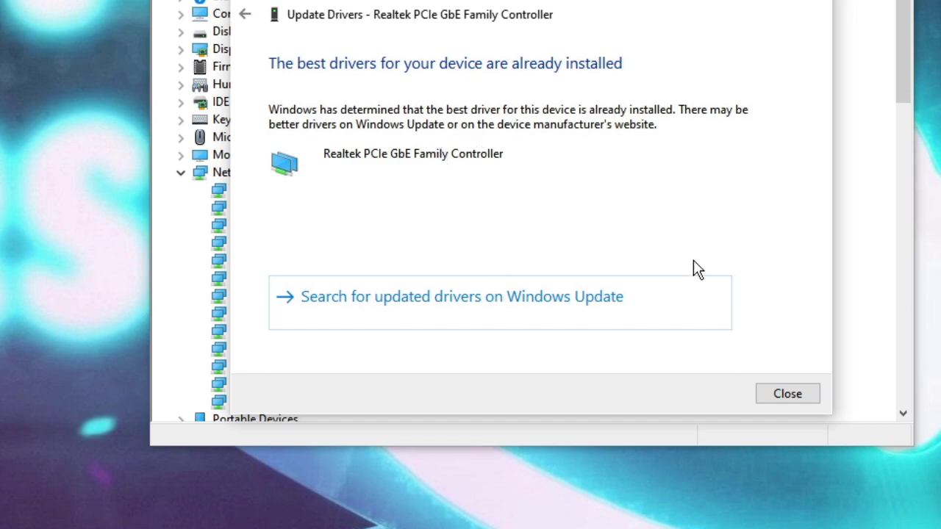
{"action": "left_click", "coordinate": [789, 402]}
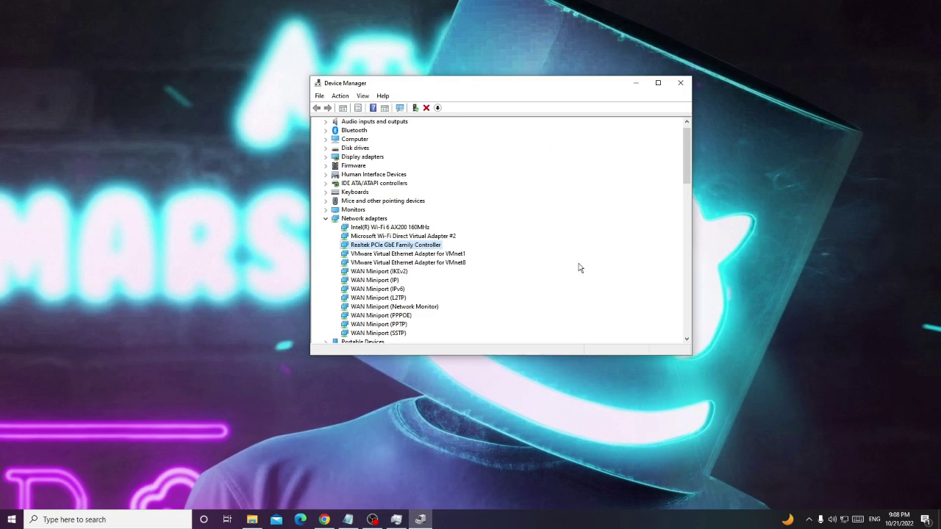
{"action": "left_click", "coordinate": [680, 84]}
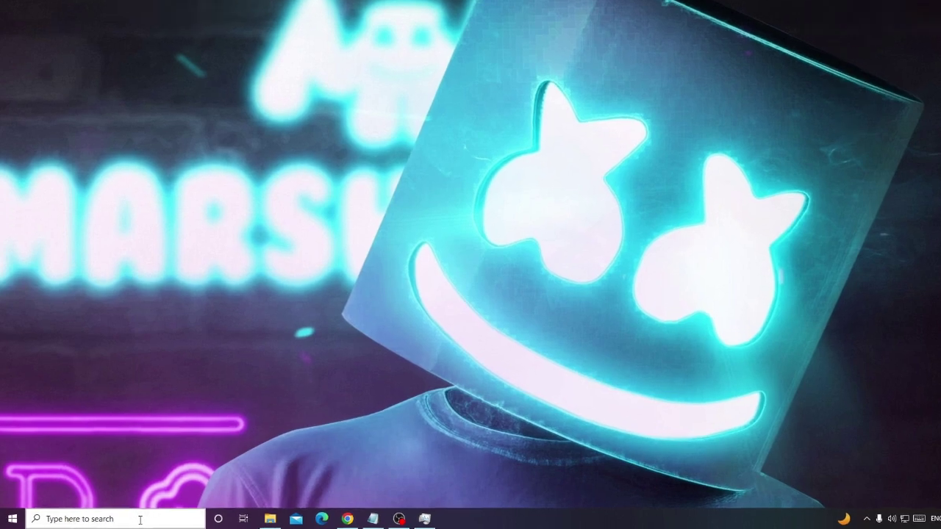
- Search Windows for ncpa.cpl and open the Network Connections control panel item
{"action": "left_click", "coordinate": [131, 520]}
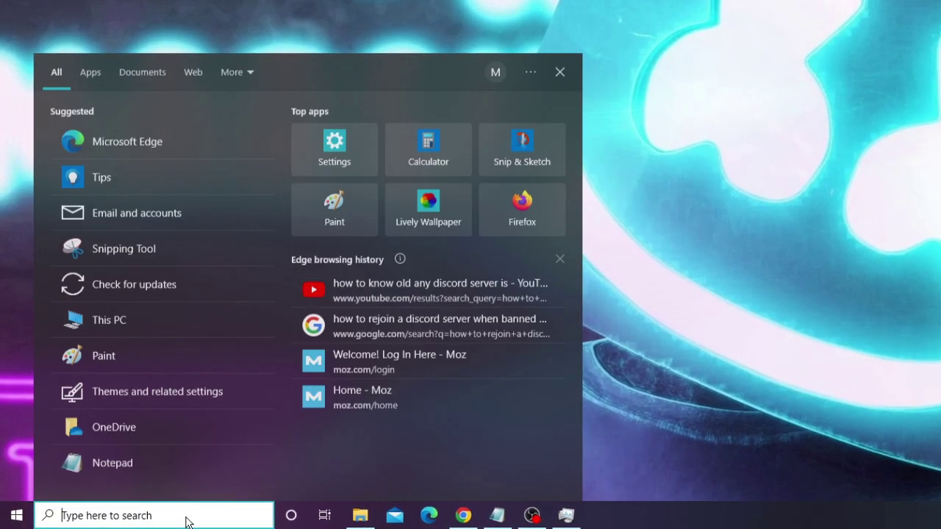
{"action": "type", "text": "ncp"}
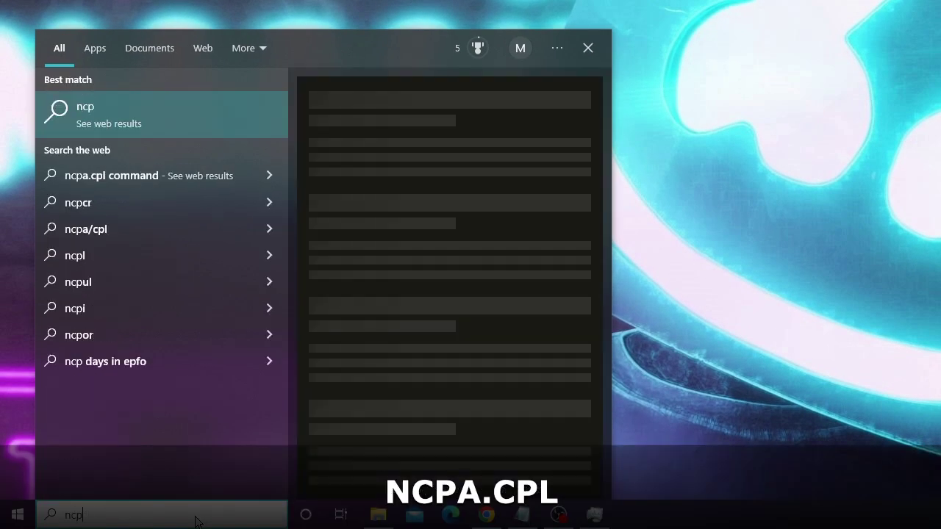
{"action": "type", "text": "a.cpl"}
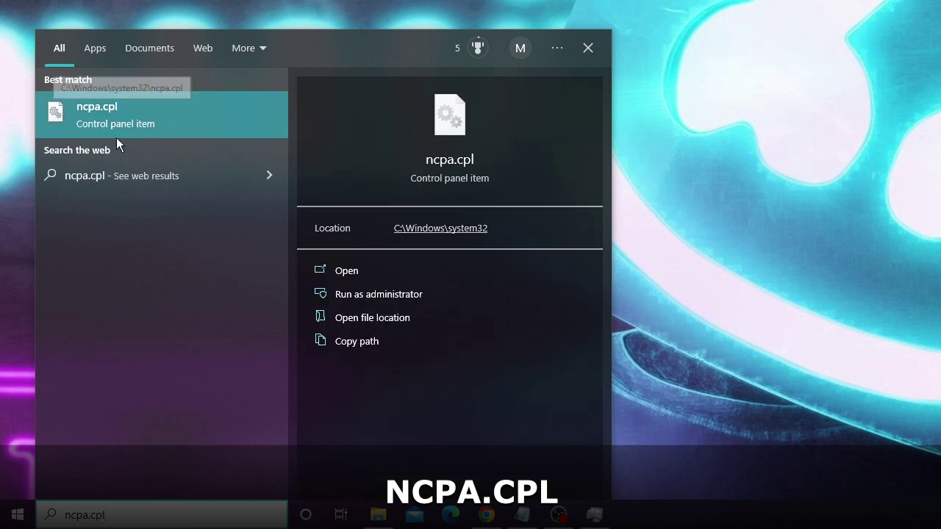
{"action": "left_click", "coordinate": [145, 116]}
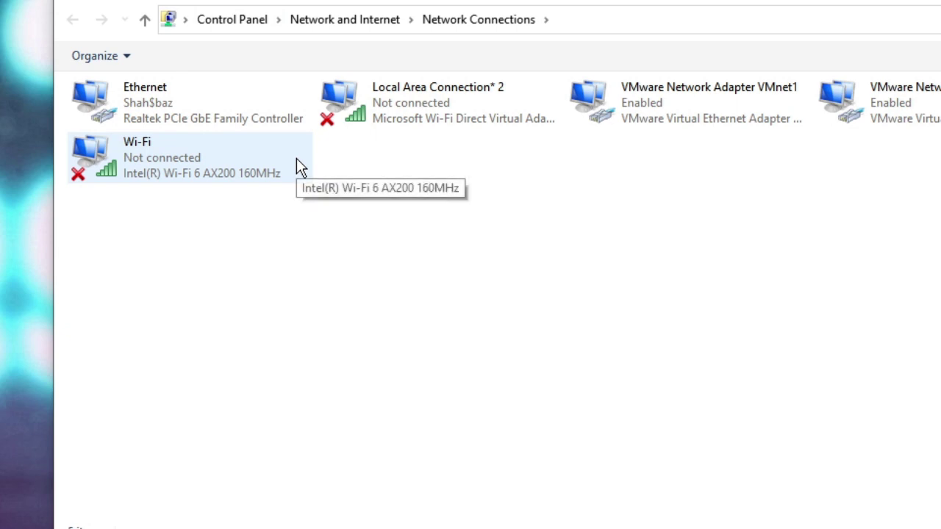
- Open the Ethernet connection's properties and bring up the Internet Protocol Version 4 (TCP/IPv4) properties
{"action": "left_click", "coordinate": [302, 127]}
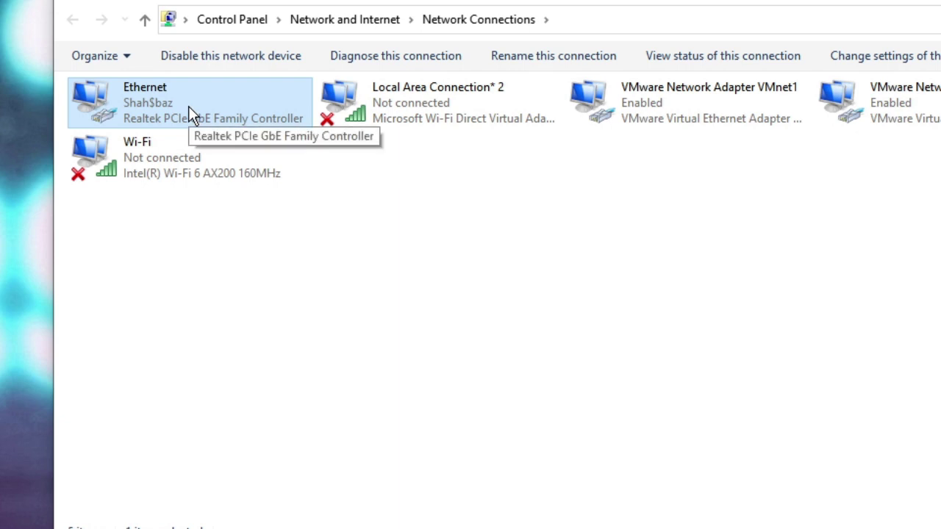
{"action": "left_click", "coordinate": [172, 284]}
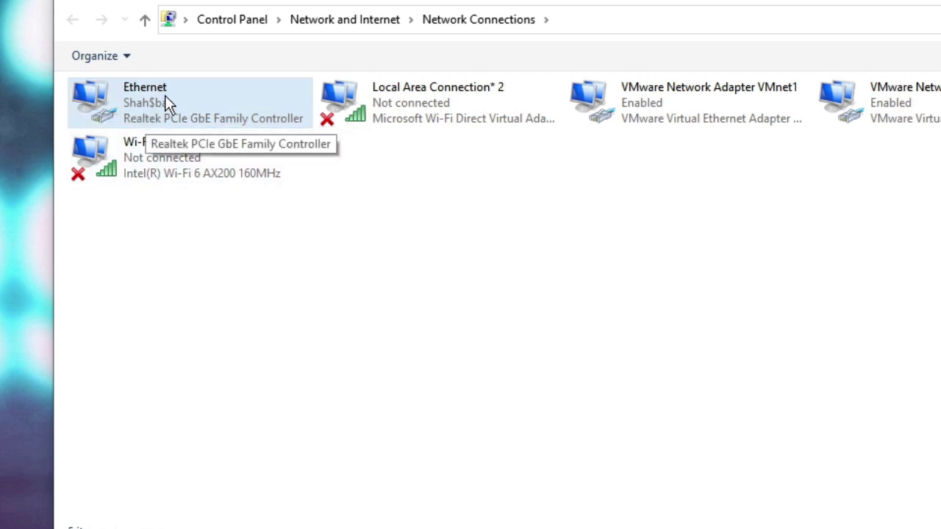
{"action": "right_click", "coordinate": [173, 88]}
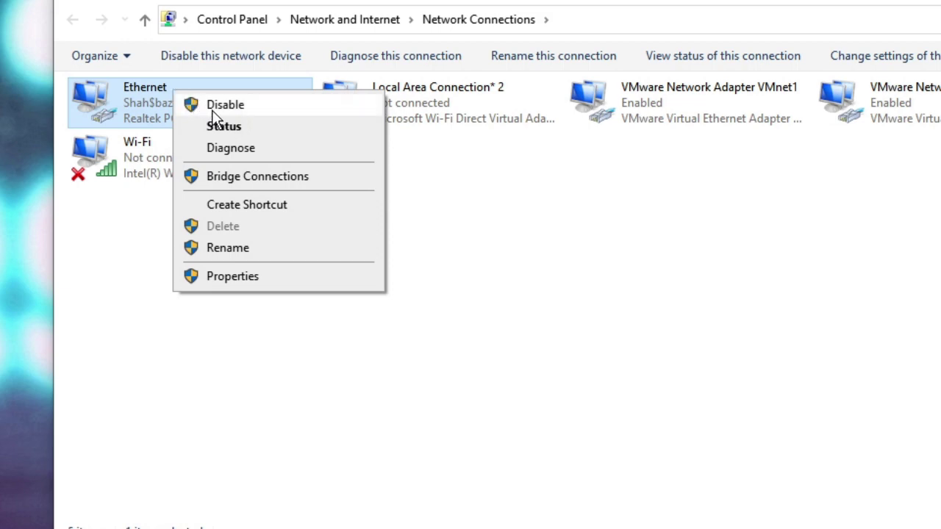
{"action": "left_click", "coordinate": [290, 281]}
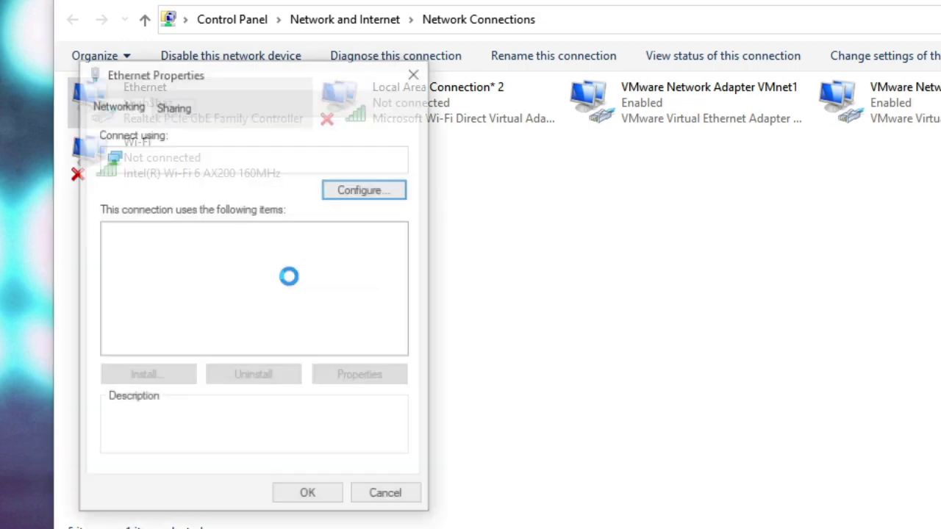
{"action": "left_click_drag", "start_coordinate": [280, 76], "coordinate": [432, 53]}
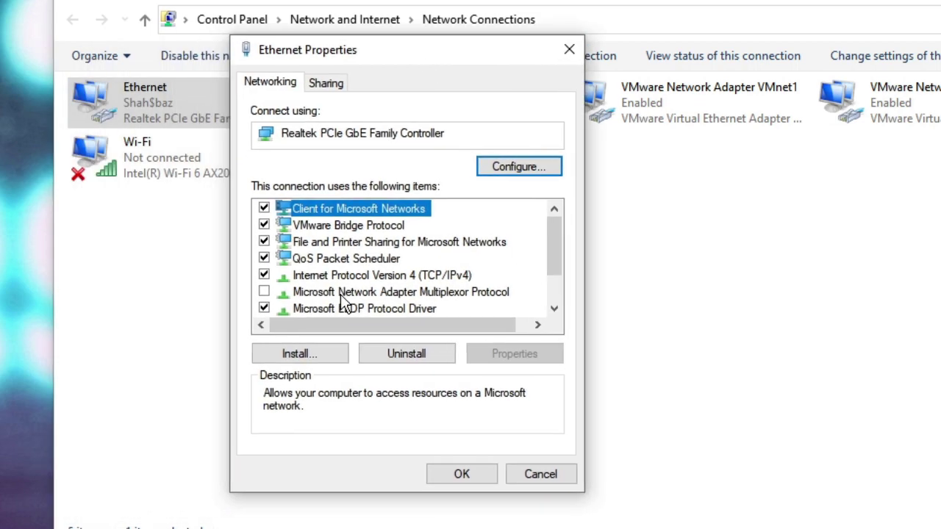
{"action": "left_click", "coordinate": [318, 280]}
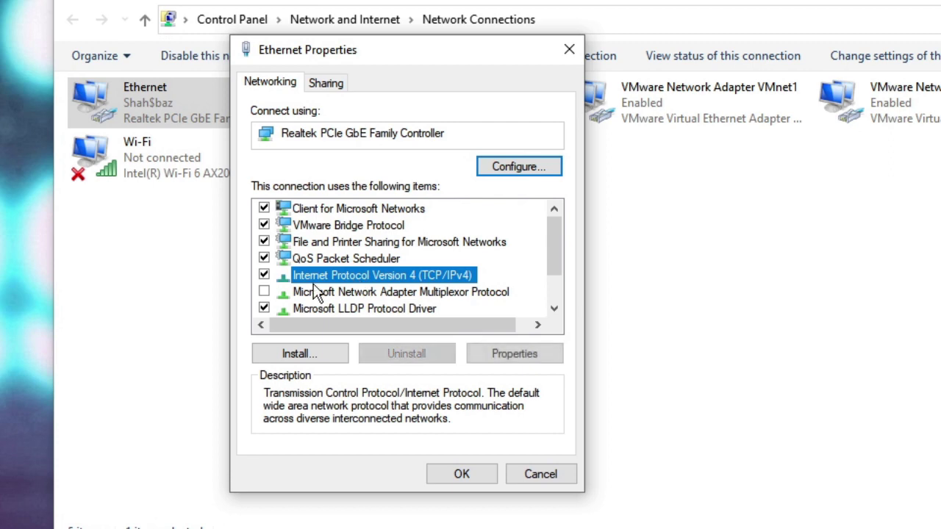
{"action": "double_click", "coordinate": [408, 276]}
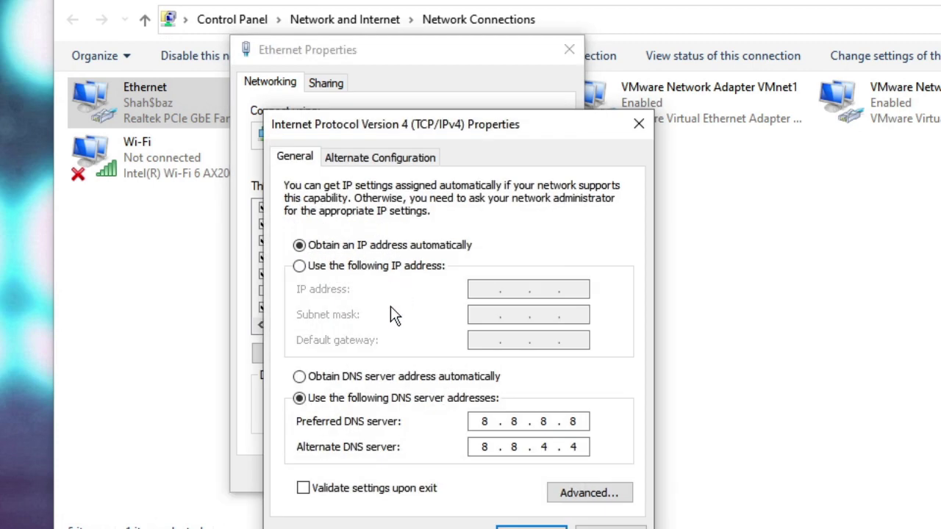
- Set the Ethernet connection's IPv4 preferred DNS server to 8.8.8.8 and alternate to 8.8.4.4, and apply the properties
{"action": "left_click", "coordinate": [342, 376]}
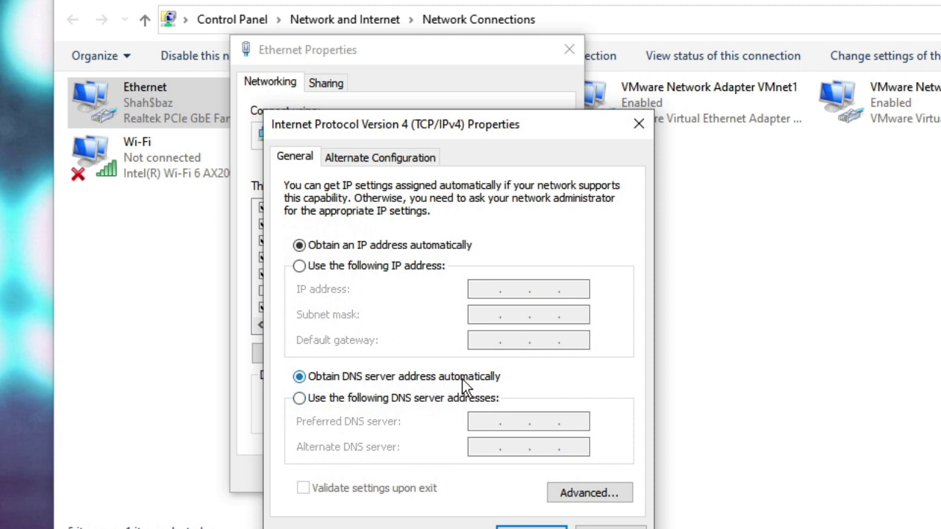
{"action": "left_click", "coordinate": [355, 402]}
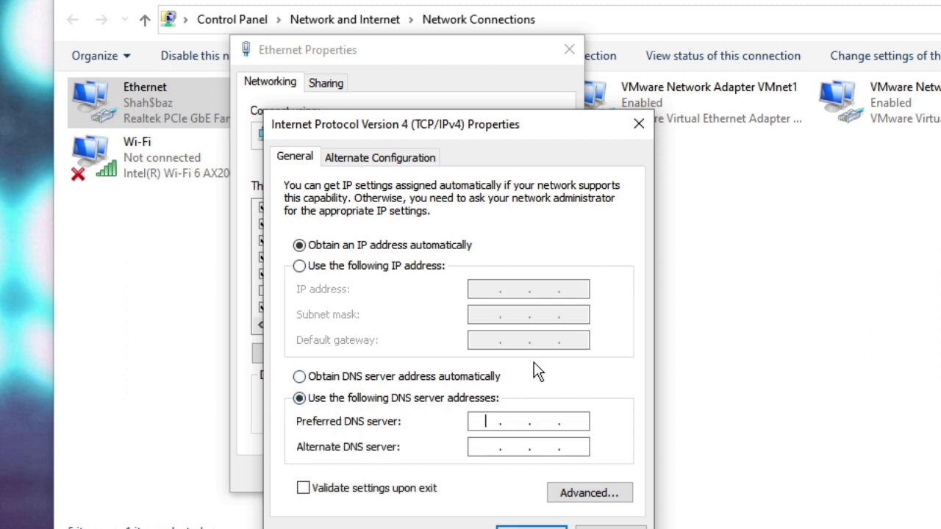
{"action": "type", "text": "8.8.8.8"}
{"action": "left_click", "coordinate": [487, 449]}
{"action": "type", "text": "8.8.4.4"}
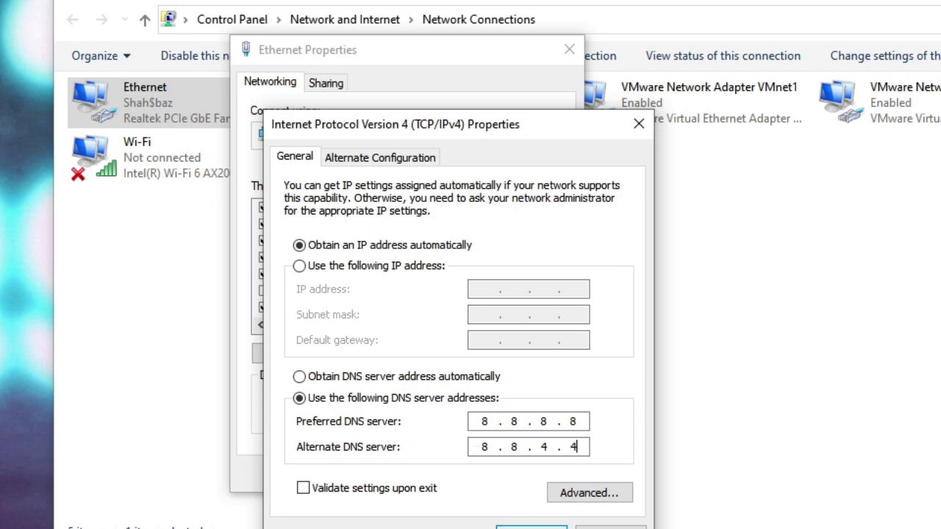
{"action": "left_click", "coordinate": [531, 526]}
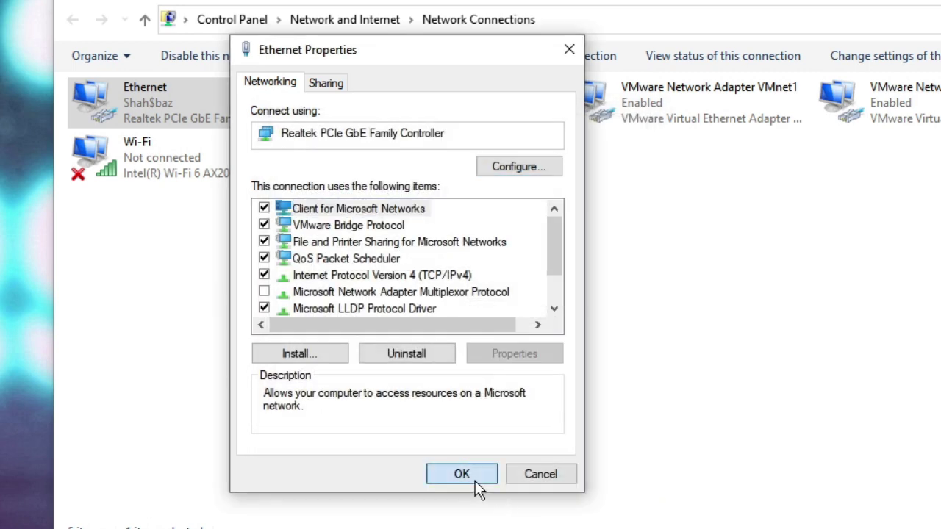
{"action": "left_click", "coordinate": [475, 482]}
{"action": "left_click", "coordinate": [340, 344]}
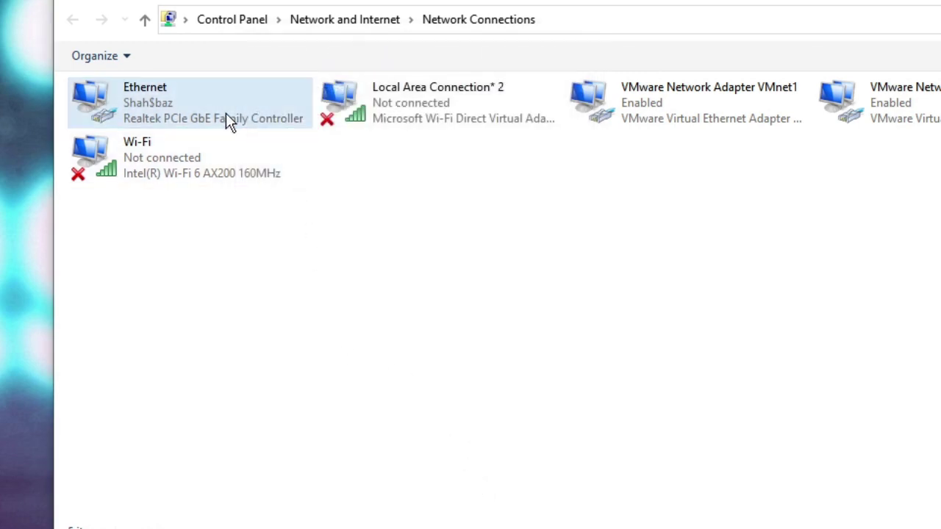
{"action": "right_click", "coordinate": [185, 98]}
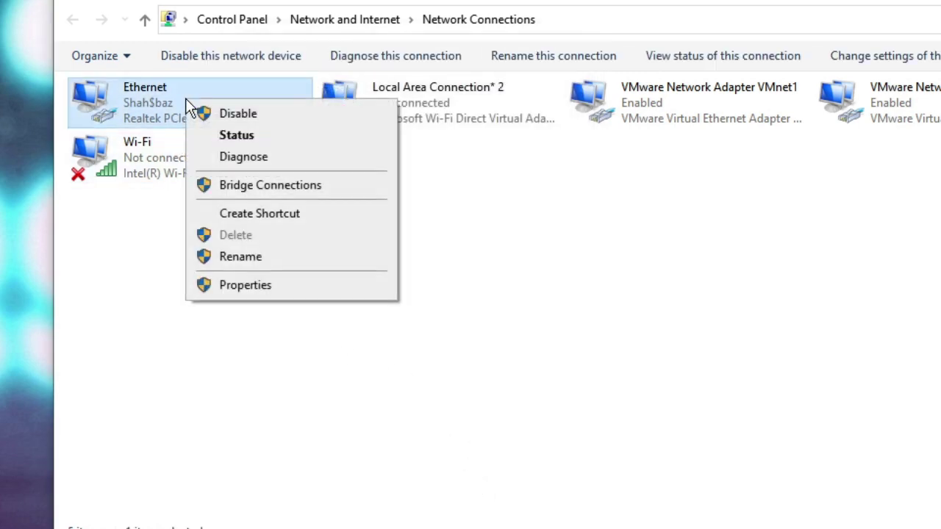
{"action": "left_click", "coordinate": [146, 90]}
{"action": "left_click", "coordinate": [145, 91]}
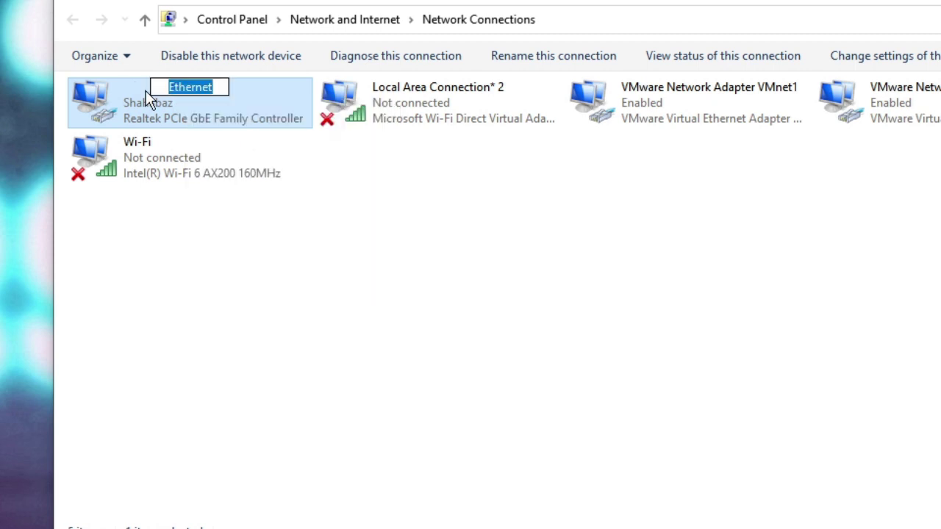
{"action": "left_click", "coordinate": [254, 208]}
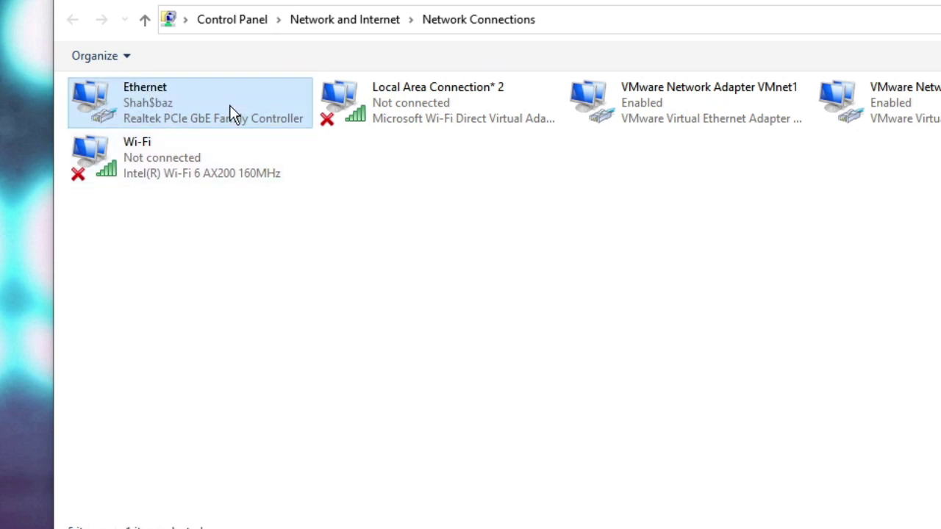
- Restart the Ethernet connection by disabling it and enabling it again
{"action": "right_click", "coordinate": [230, 109]}
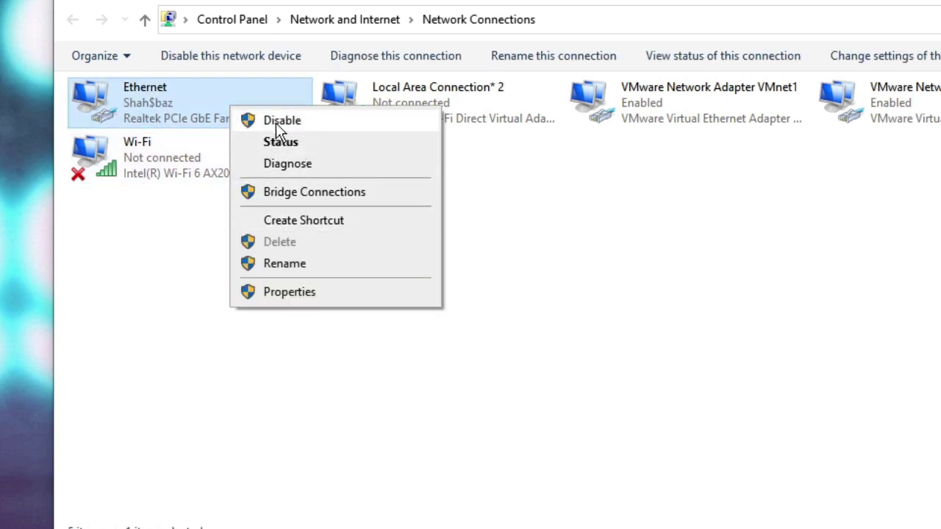
{"action": "left_click", "coordinate": [304, 130]}
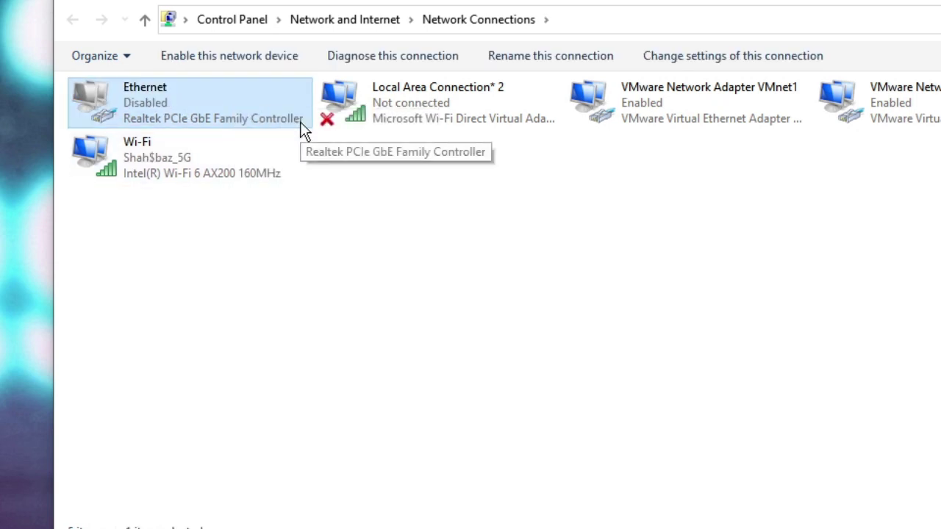
{"action": "left_click", "coordinate": [242, 269]}
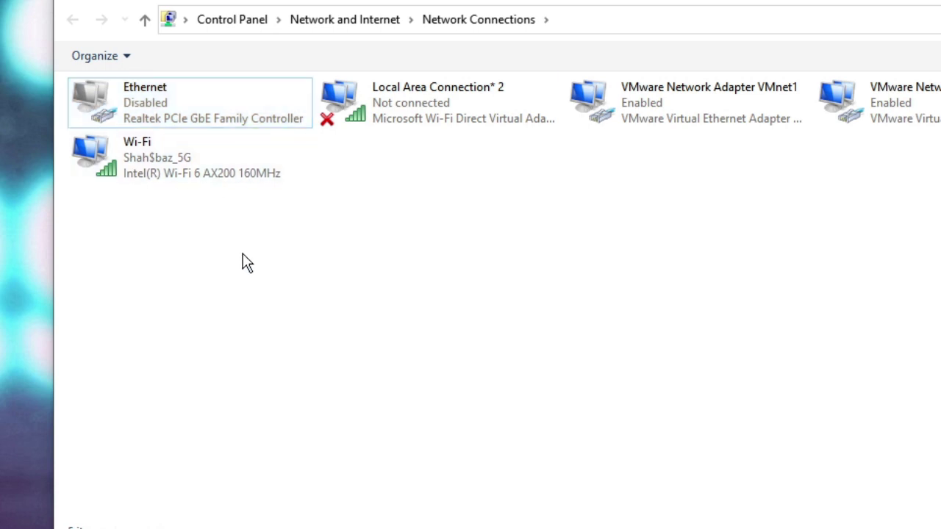
{"action": "right_click", "coordinate": [231, 110]}
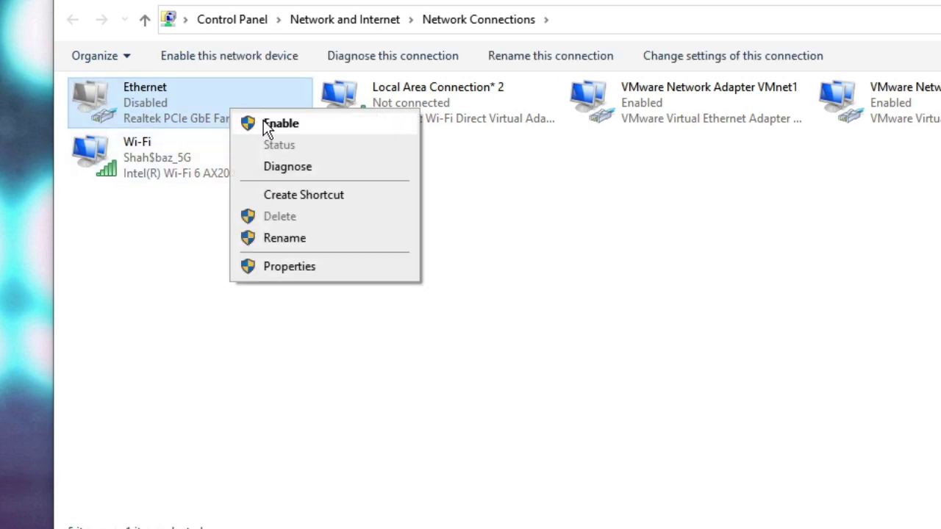
{"action": "left_click", "coordinate": [285, 121]}
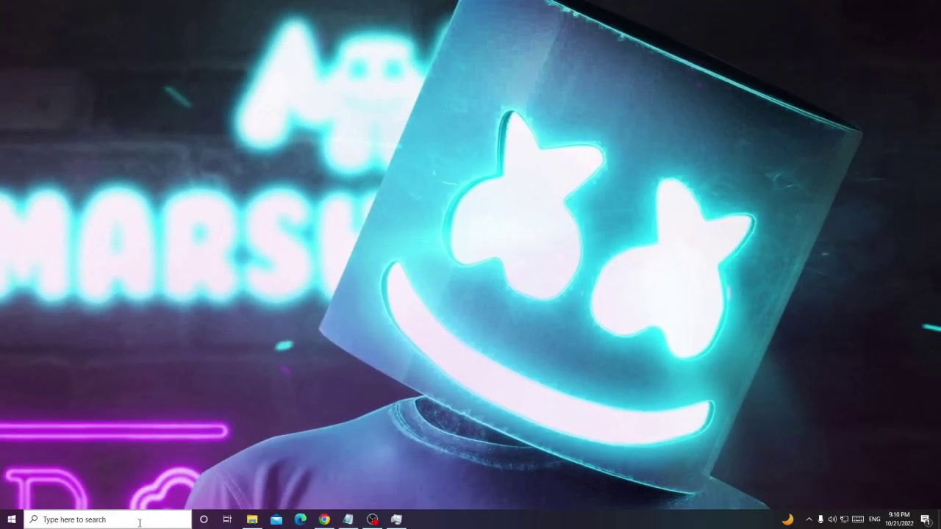
- Search Windows for cmd and run Command Prompt as administrator
{"action": "left_click", "coordinate": [138, 520]}
{"action": "type", "text": "cmd"}
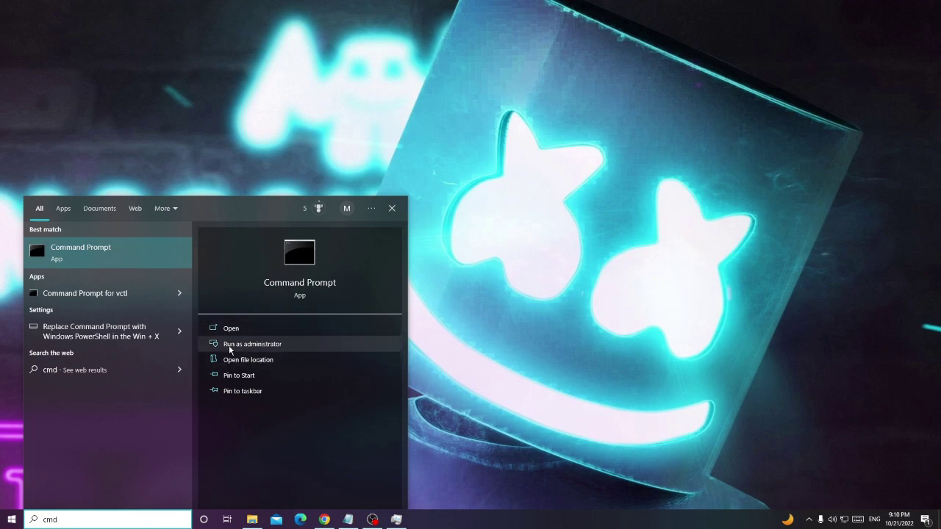
{"action": "left_click", "coordinate": [271, 345]}
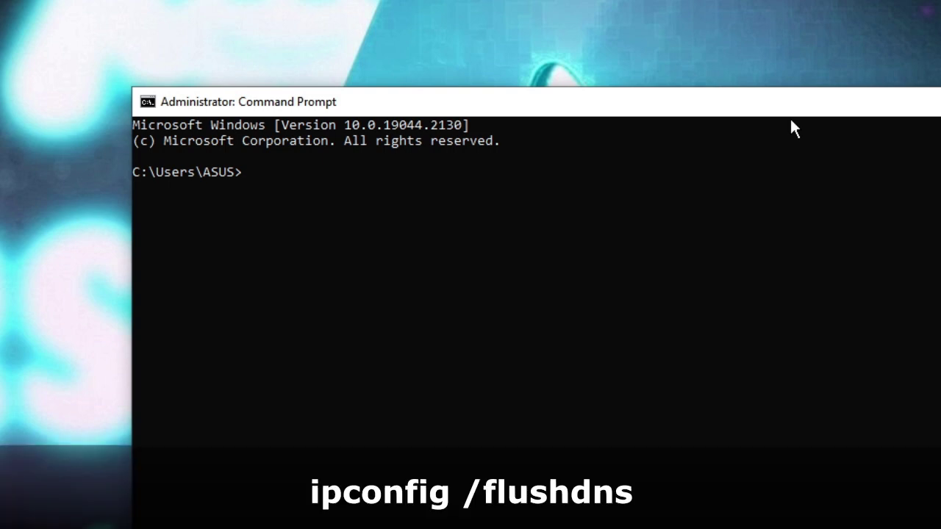
- Flush the DNS resolver cache by running ipconfig /flushdns
{"action": "type", "text": "ipcofnig"}
{"action": "key", "text": "BackSpace"}
{"action": "key", "text": "BackSpace"}
{"action": "key", "text": "BackSpace"}
{"action": "key", "text": "BackSpace"}
{"action": "type", "text": "nfig "}
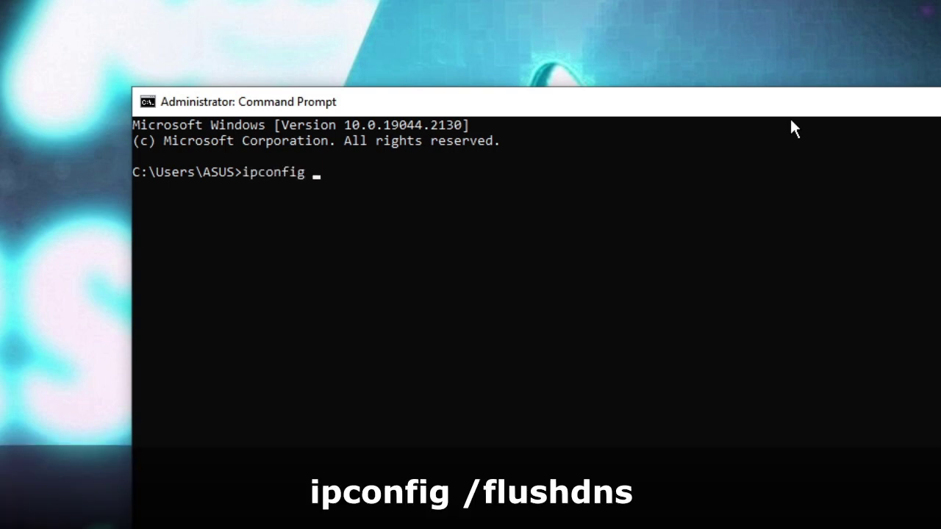
{"action": "type", "text": "/flushdns"}
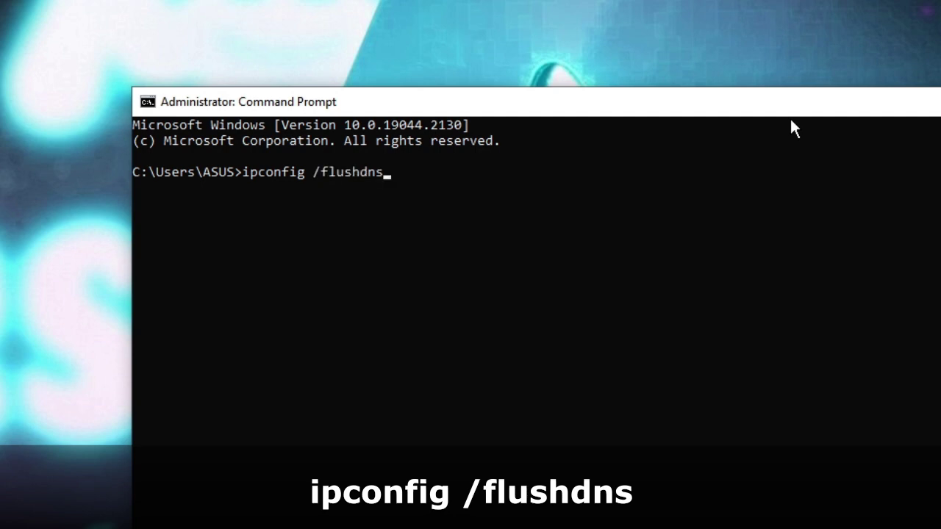
{"action": "key", "text": "Return"}
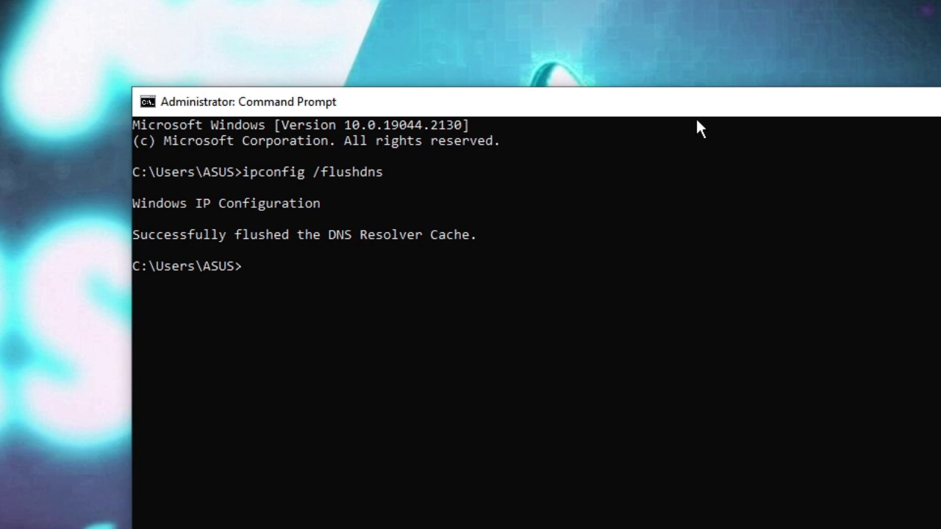
- Re-register the computer's DNS records by running ipconfig /registerdns
{"action": "type", "text": "i"}
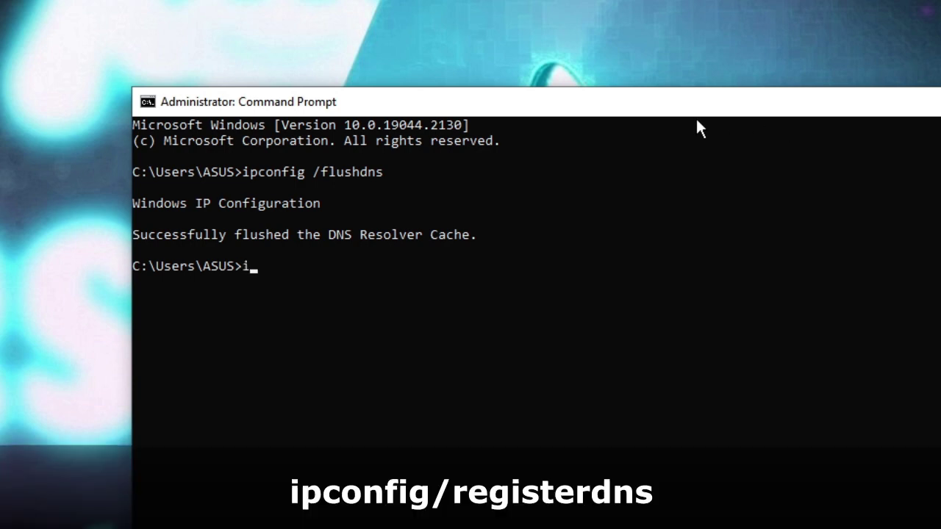
{"action": "type", "text": "pconfig /"}
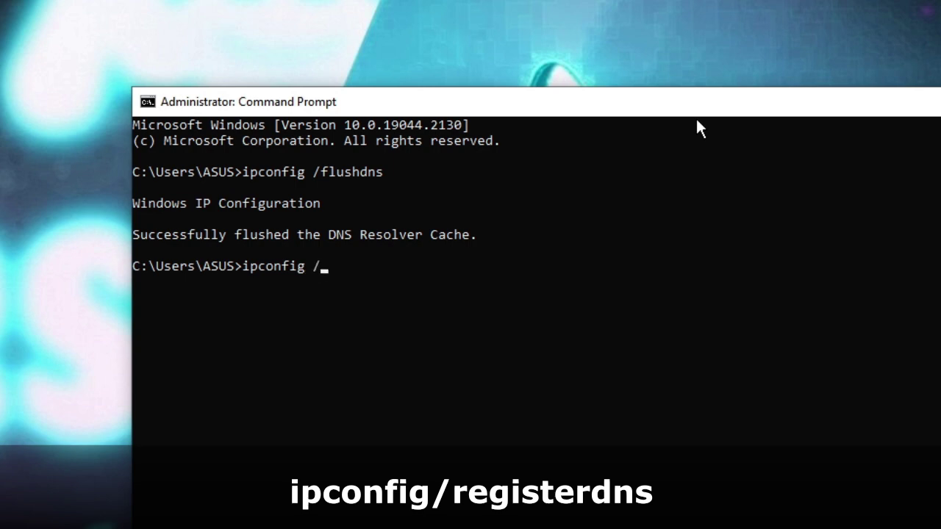
{"action": "type", "text": "registerdnbs"}
{"action": "key", "text": "BackSpace"}
{"action": "key", "text": "BackSpace"}
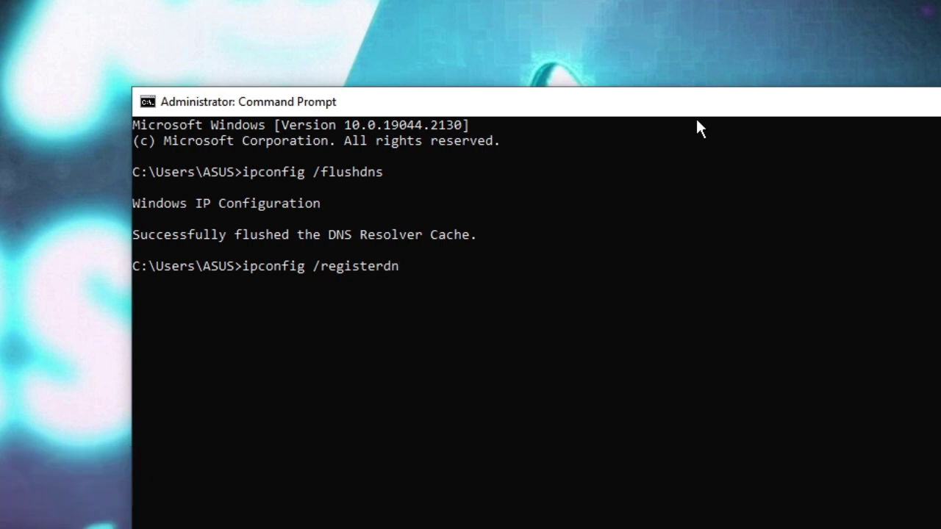
{"action": "type", "text": "s"}
{"action": "key", "text": "Return"}
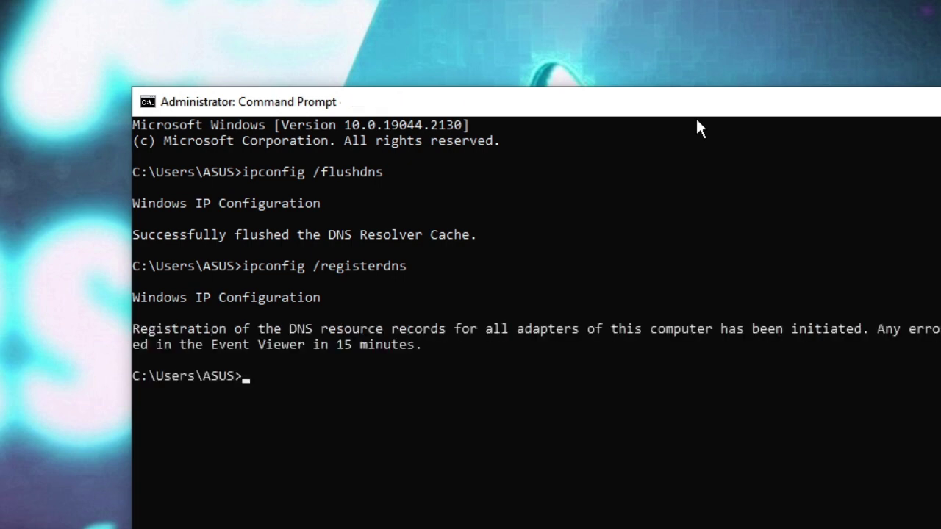
- Release the adapters' IP addresses with ipconfig /release, and renew them with ipconfig /renew
{"action": "type", "text": "ipconfig "}
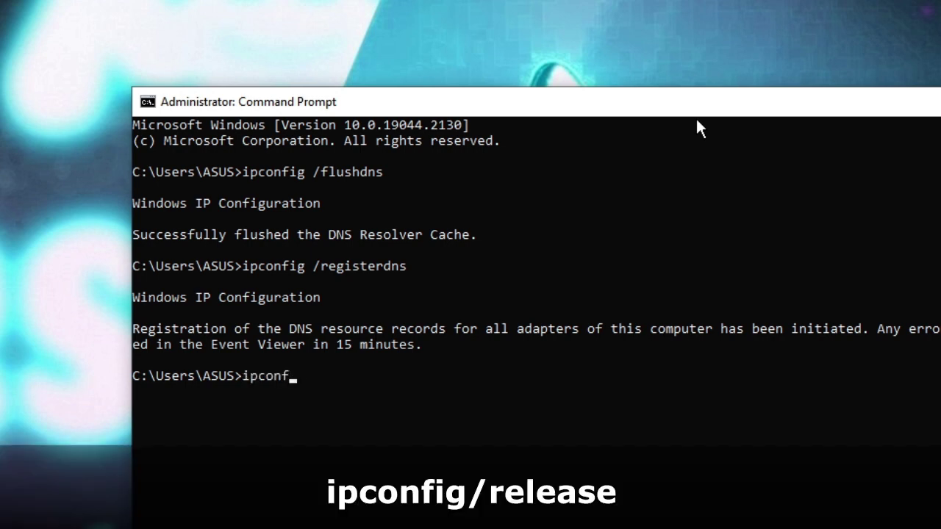
{"action": "type", "text": "/release"}
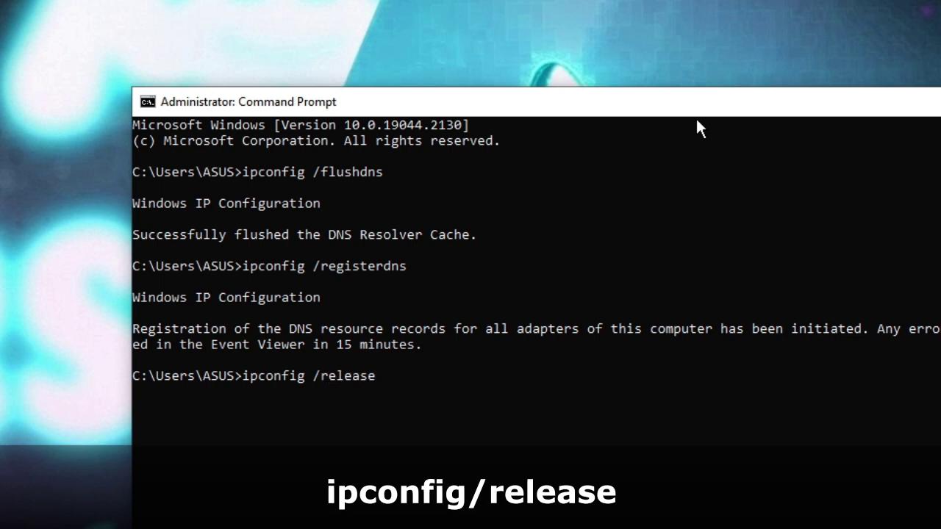
{"action": "key", "text": "Return"}
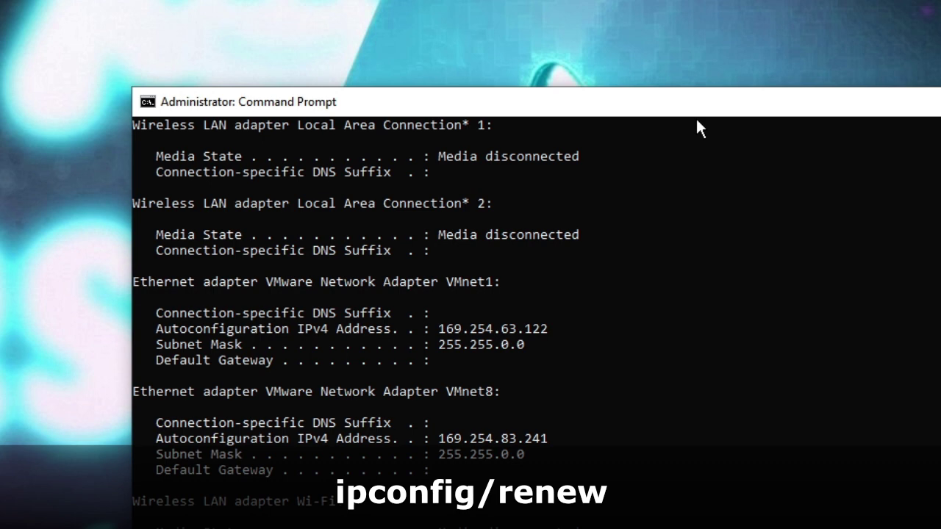
{"action": "key", "text": "Return"}
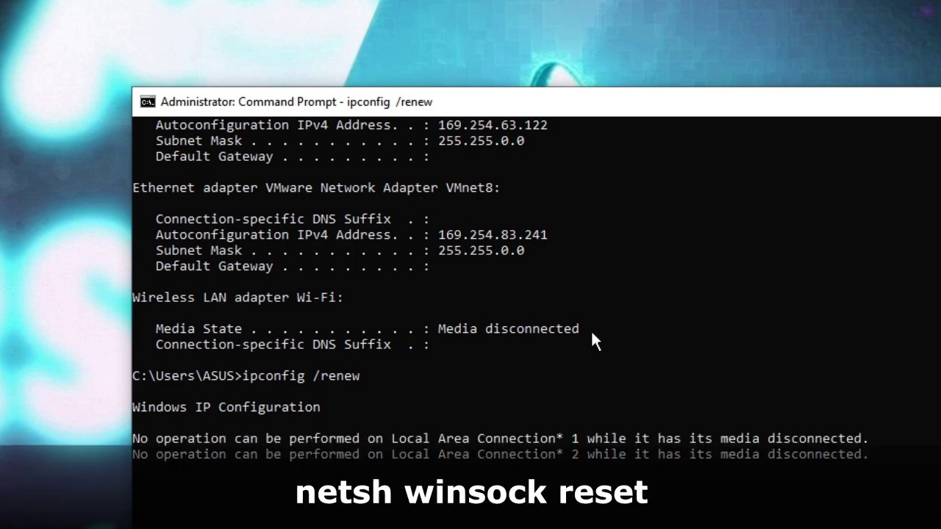
- Reset the Winsock catalog with netsh winsock reset, and close Command Prompt
{"action": "type", "text": "net"}
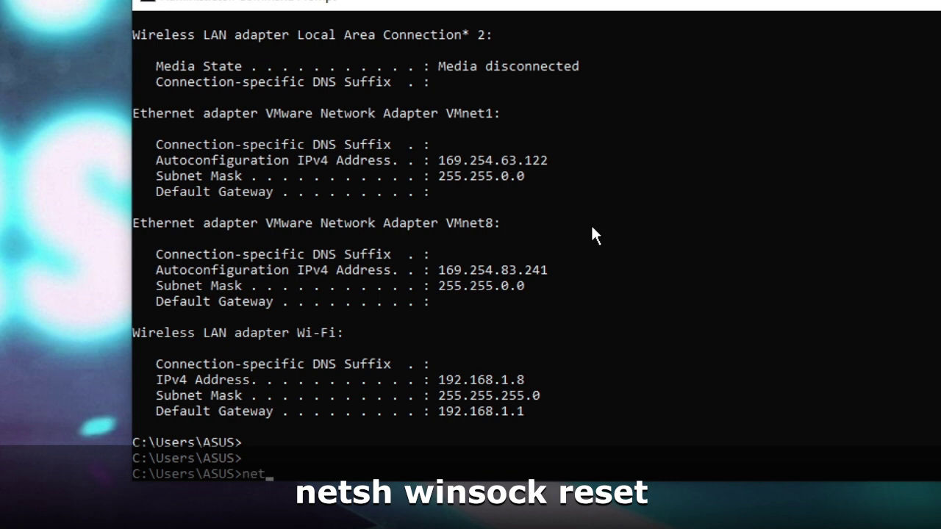
{"action": "type", "text": "sh winsock reset"}
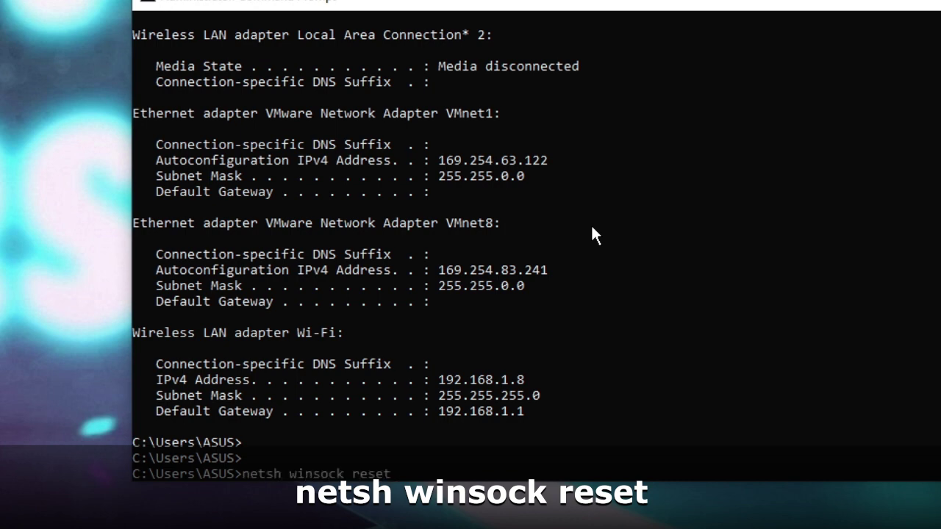
{"action": "key", "text": "Return"}
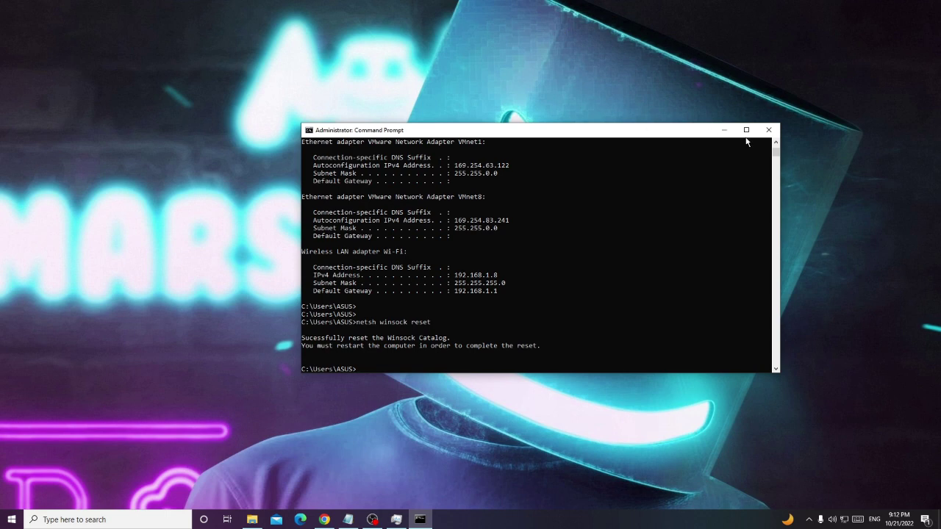
{"action": "left_click", "coordinate": [768, 130]}
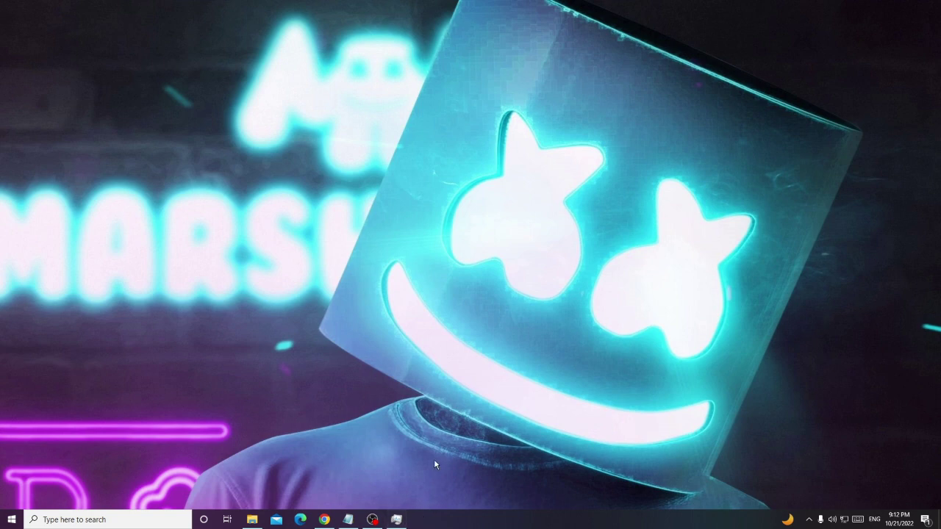
- Open Task Manager and display the list of running processes
{"action": "right_click", "coordinate": [11, 519]}
{"action": "left_click", "coordinate": [79, 410]}
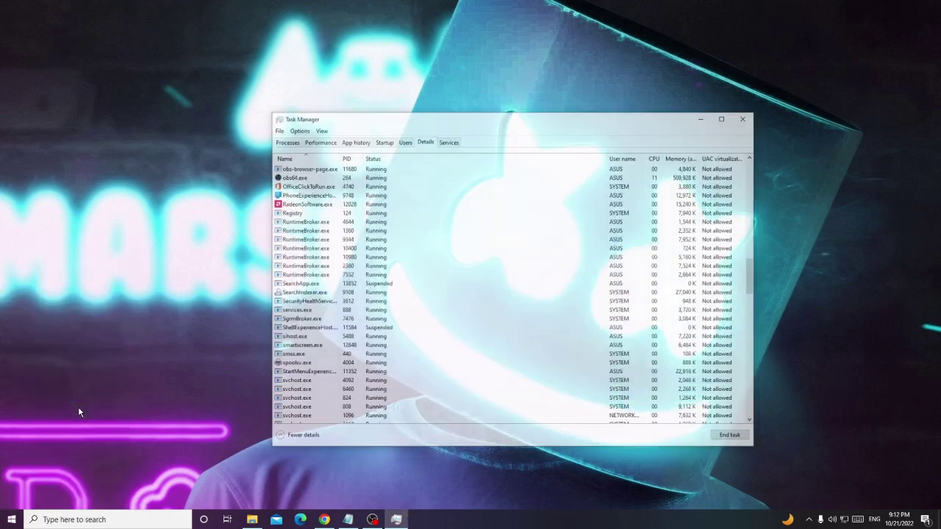
{"action": "left_click", "coordinate": [279, 117]}
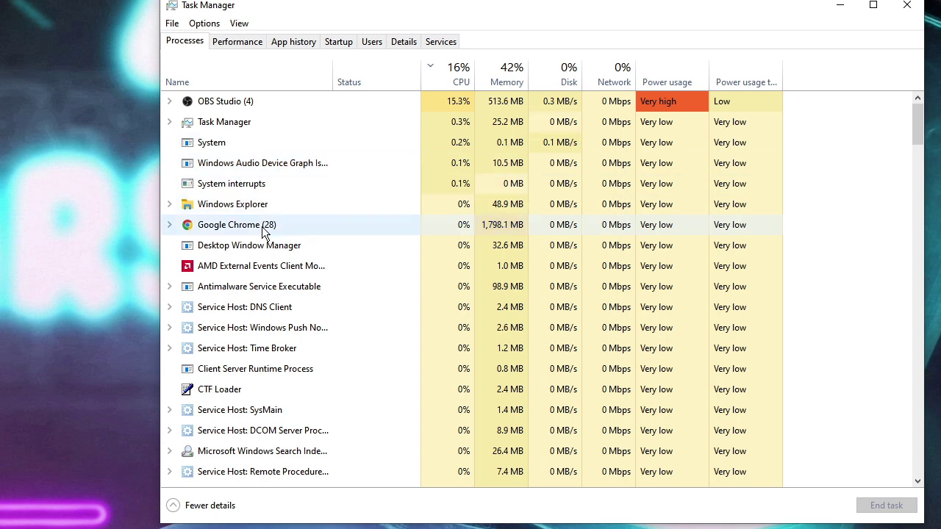
- Examine the network usage of the running processes and view the available task actions for Google Chrome without ending it
{"action": "left_click", "coordinate": [615, 123]}
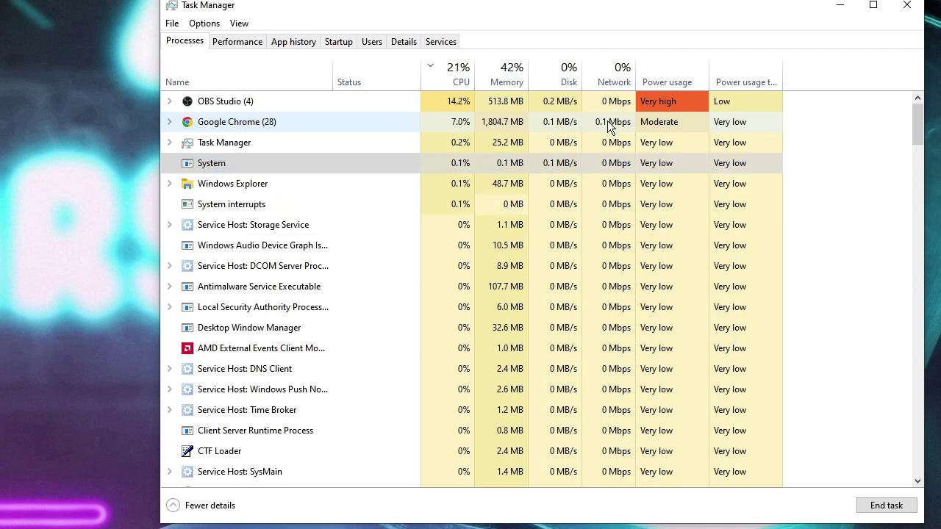
{"action": "left_click", "coordinate": [416, 121]}
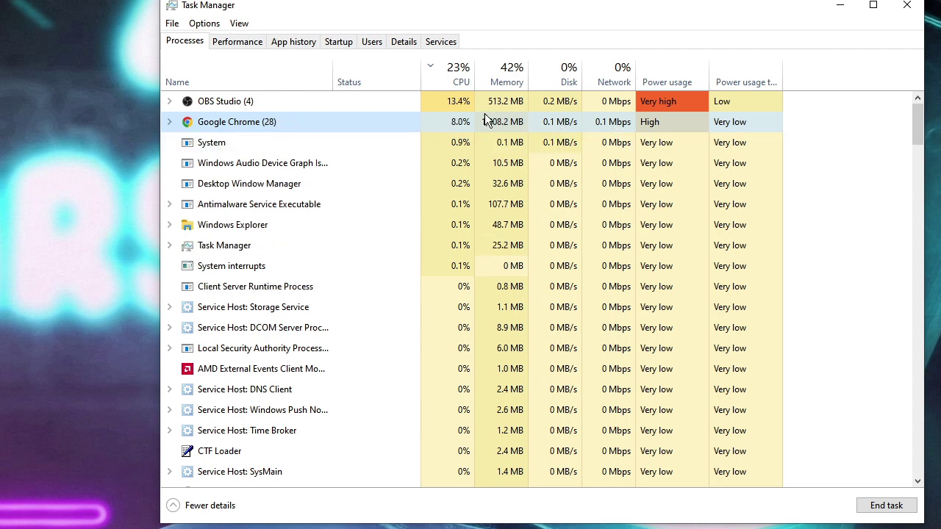
{"action": "right_click", "coordinate": [346, 121]}
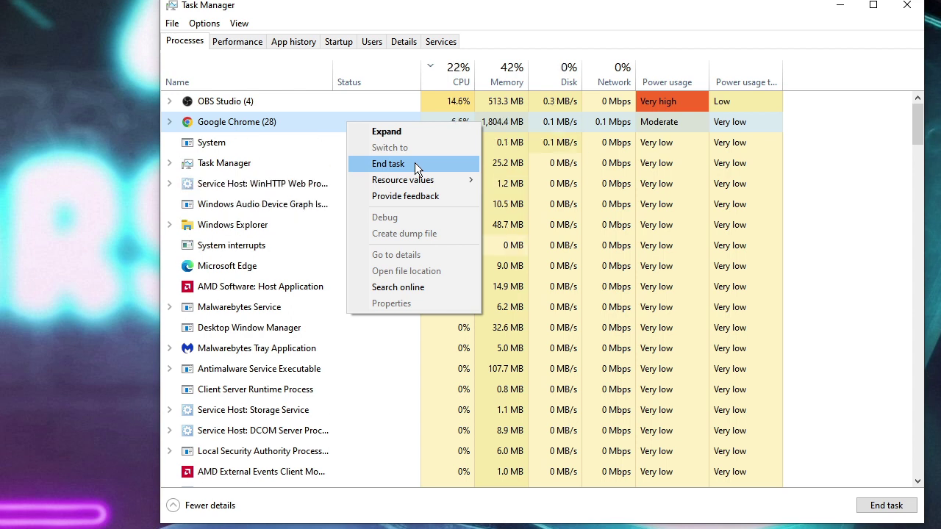
{"action": "left_click", "coordinate": [507, 163]}
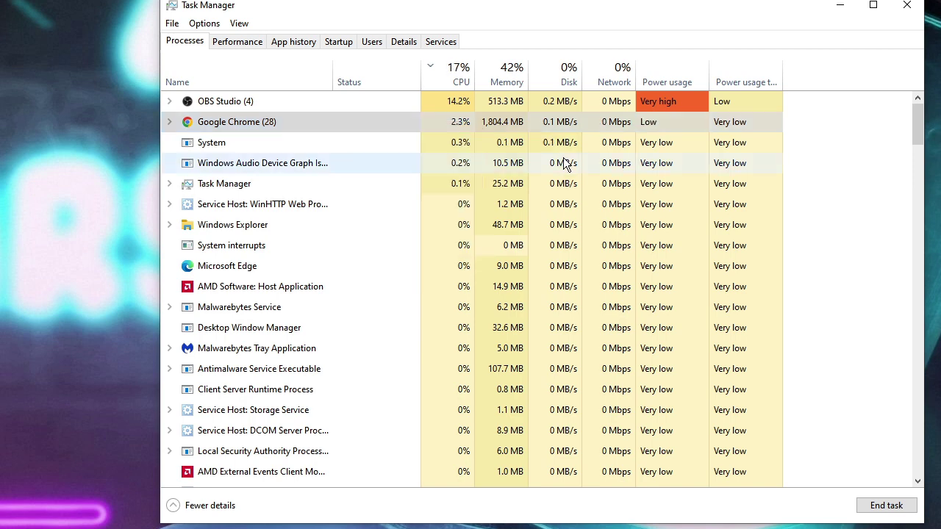
{"action": "scroll", "coordinate": [605, 201], "scroll_direction": "down", "scroll_amount": 1}
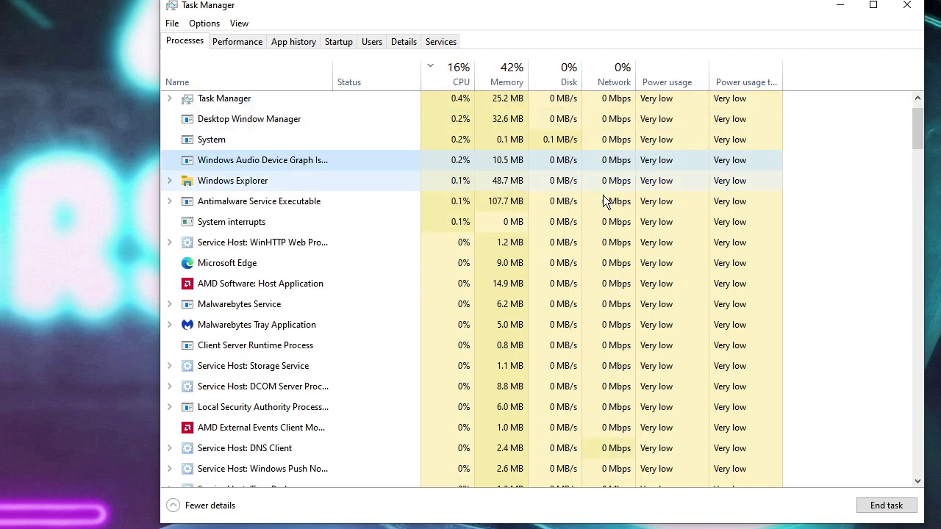
{"action": "scroll", "coordinate": [614, 294], "scroll_direction": "up", "scroll_amount": 1}
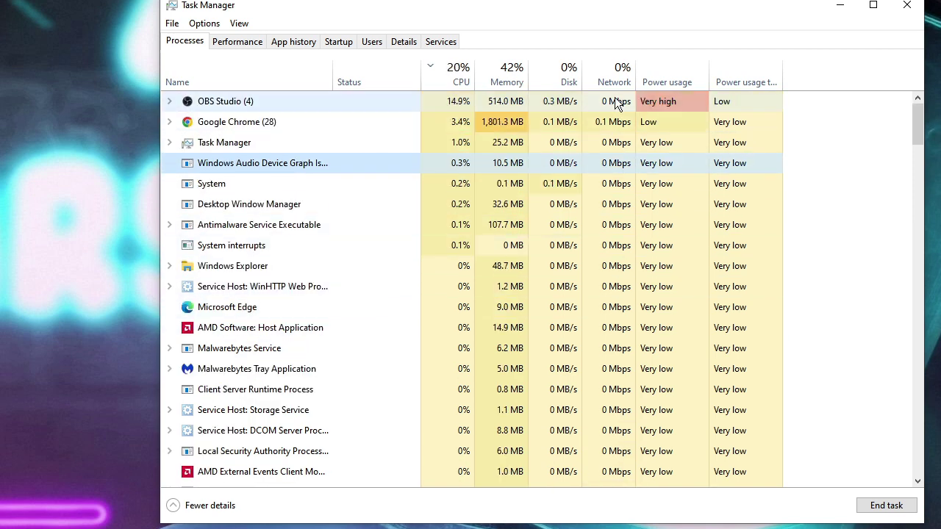